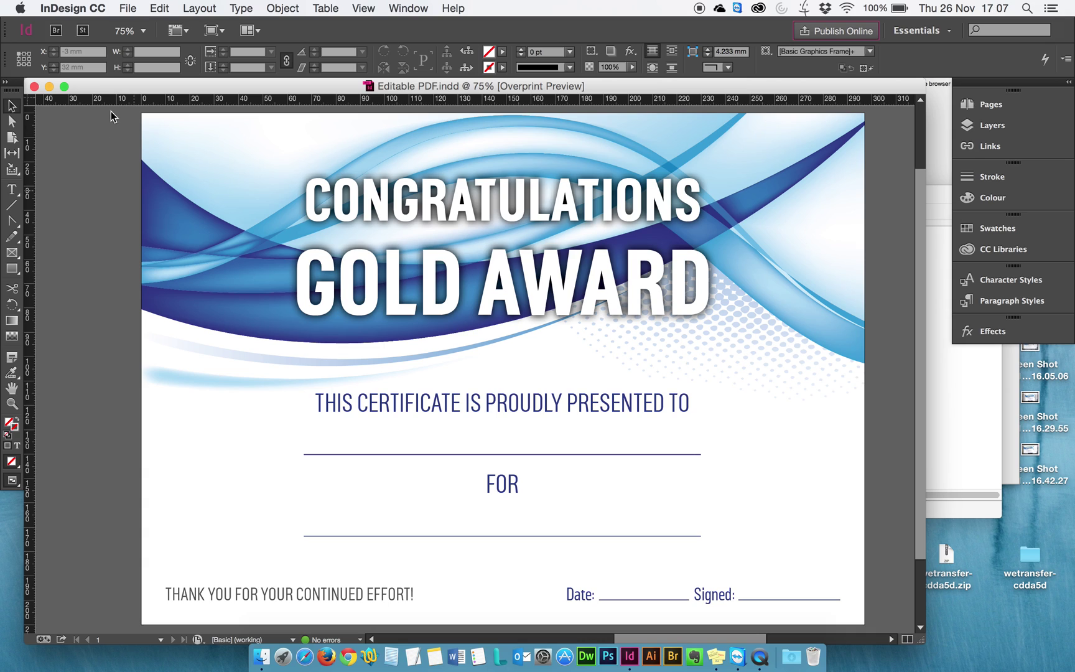
Switch to the Interactive for PDF workspace and float the Buttons and Forms panel over the document
{"action": "left_click", "coordinate": [402, 9]}
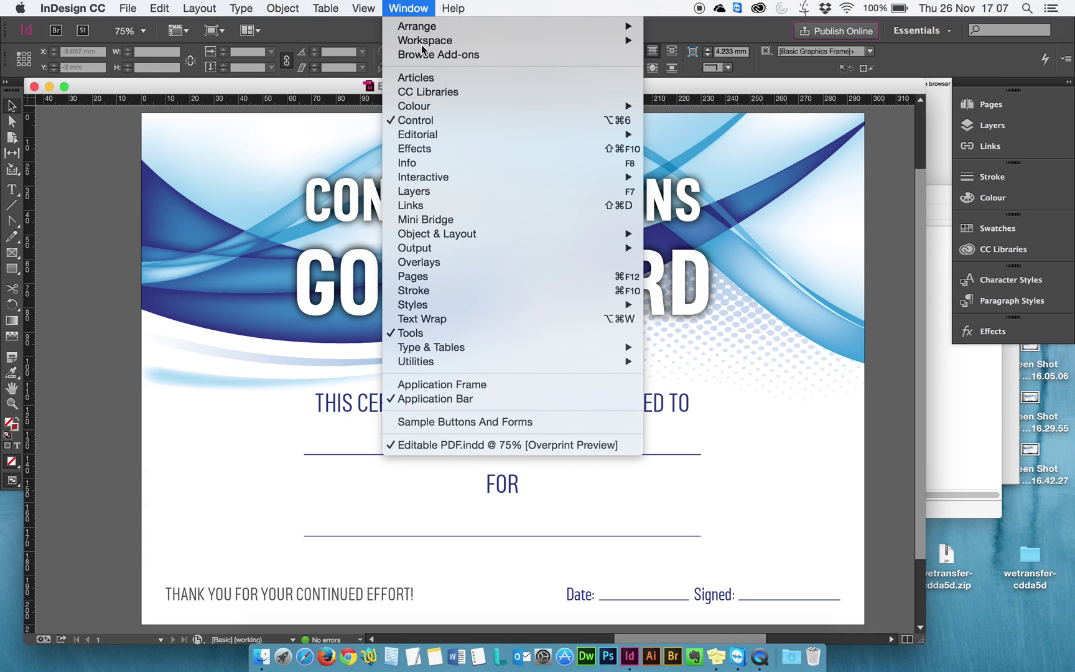
{"action": "mouse_move", "coordinate": [425, 41]}
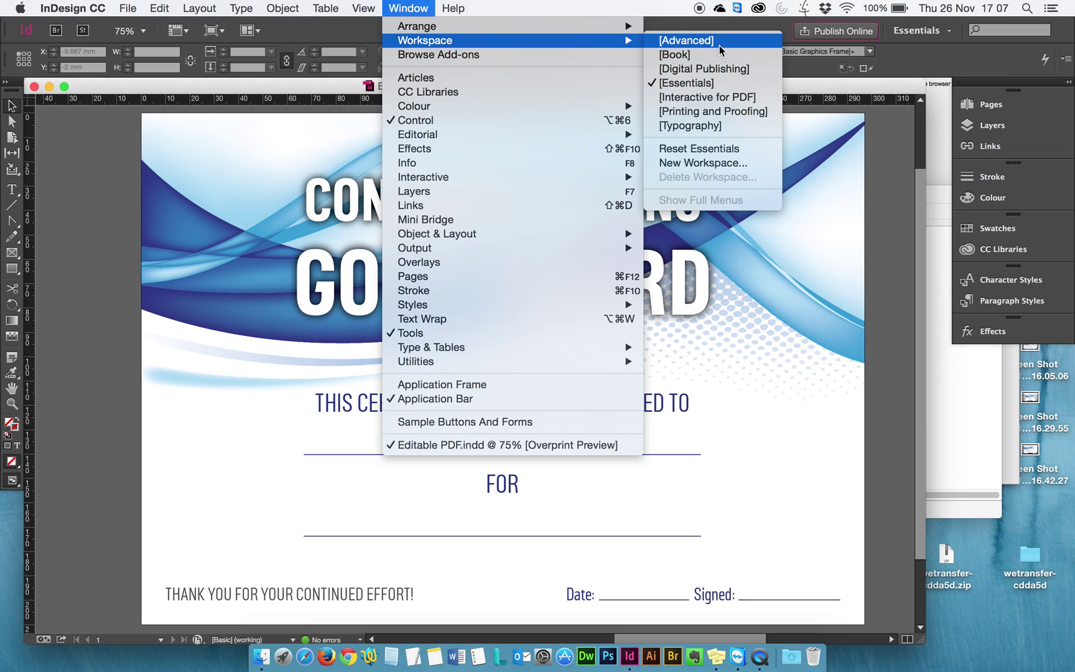
{"action": "left_click", "coordinate": [701, 98]}
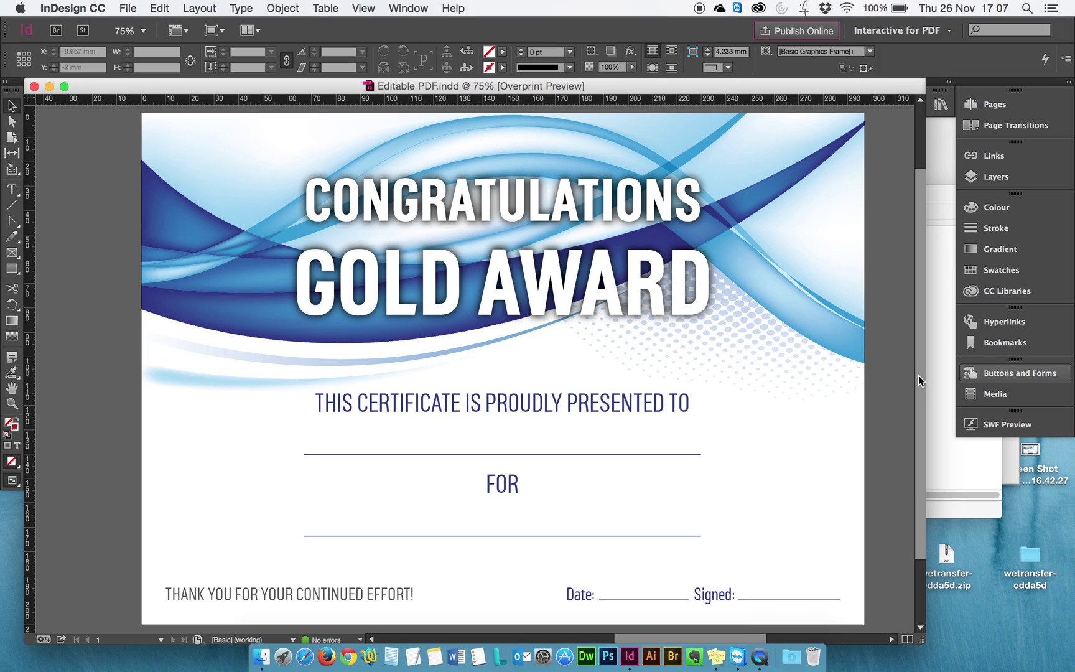
{"action": "left_click_drag", "start_coordinate": [809, 361], "coordinate": [98, 110]}
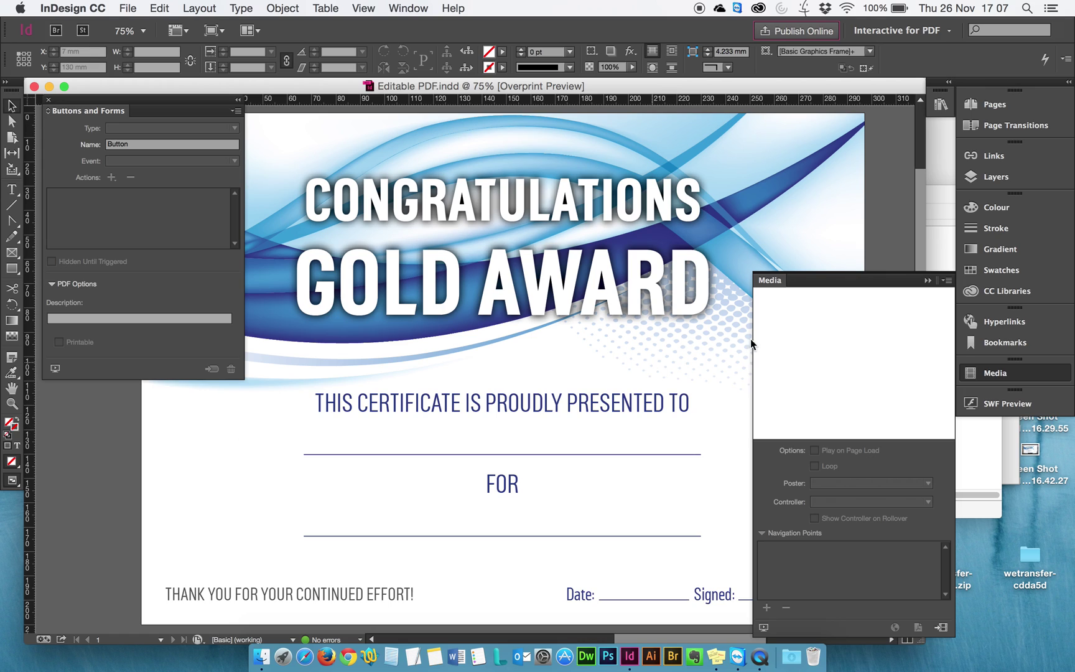
{"action": "left_click", "coordinate": [927, 280]}
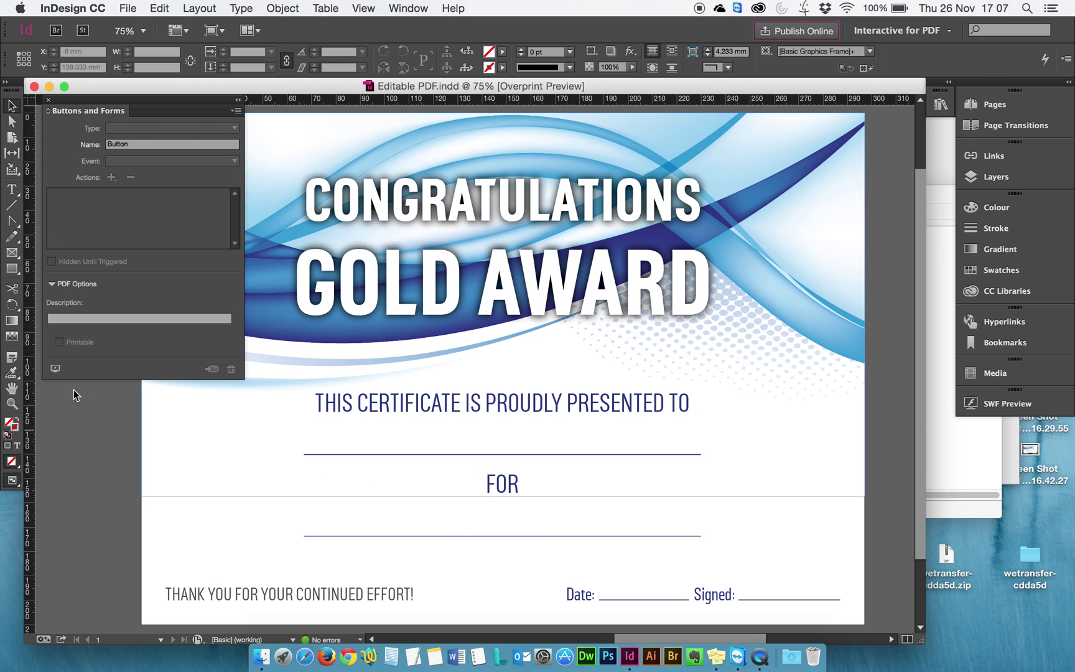
Draw a rectangle about 162 × 14 mm on the blank line under "THIS CERTIFICATE IS PROUDLY PRESENTED TO"
{"action": "left_click", "coordinate": [14, 271]}
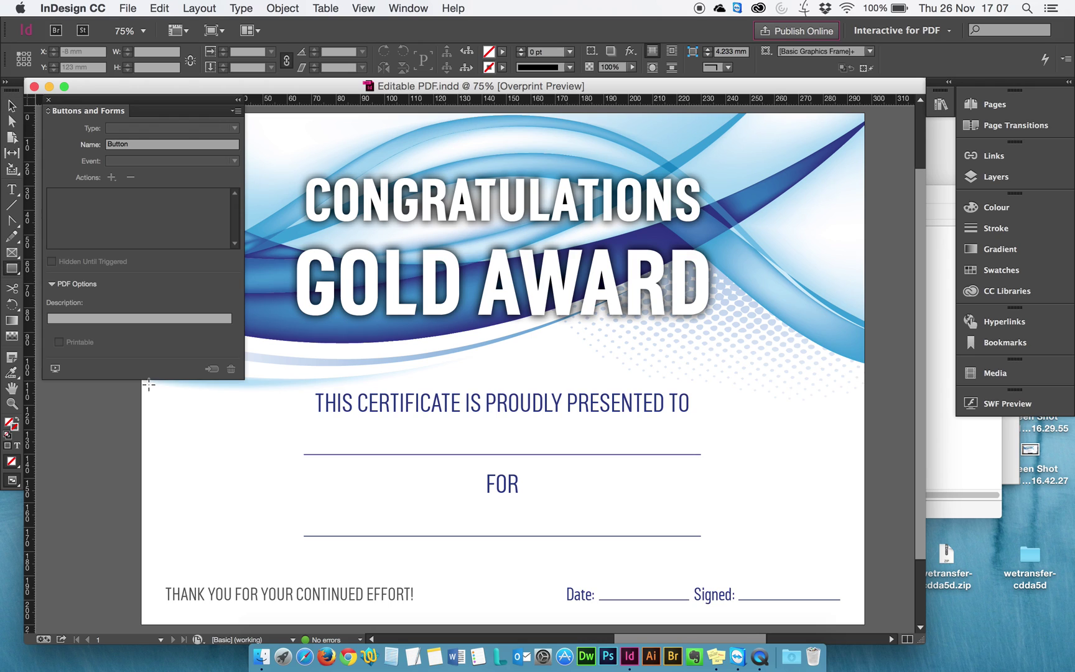
{"action": "left_click_drag", "start_coordinate": [333, 433], "coordinate": [699, 420]}
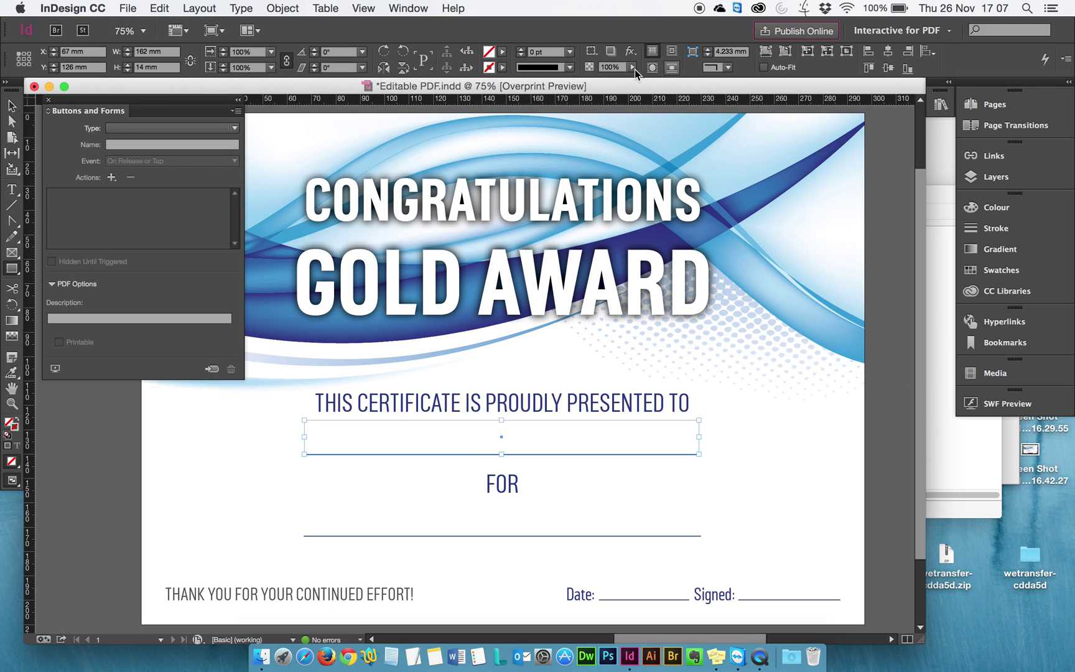
Try a C=0 M=100 Y=0 K=0 fill on the rectangle and reset its fill to None
{"action": "left_click", "coordinate": [502, 53]}
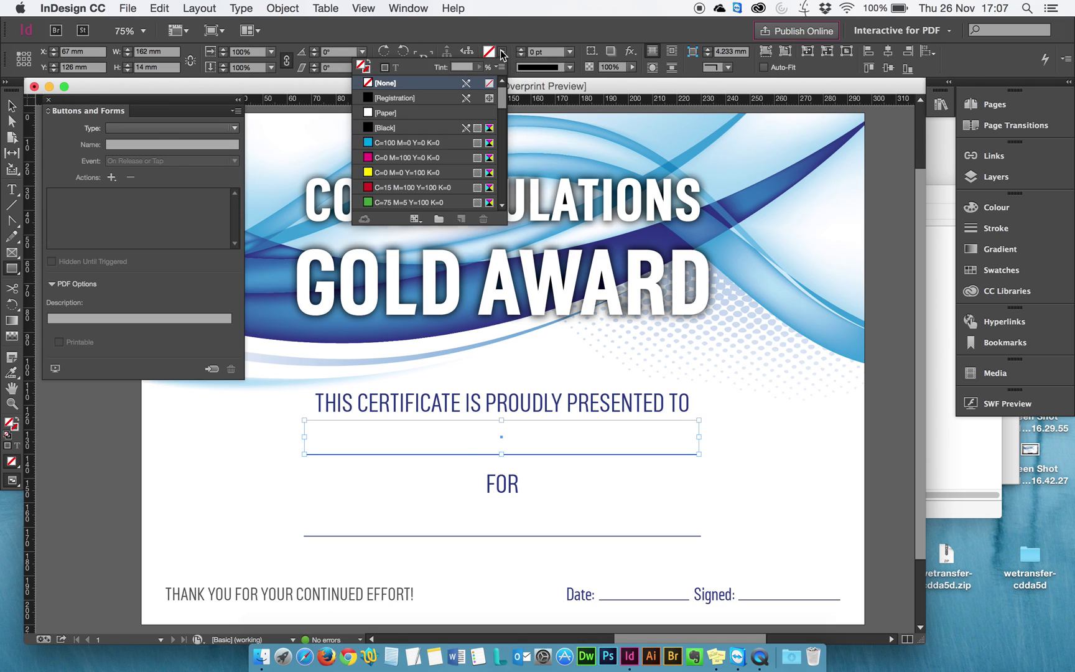
{"action": "left_click", "coordinate": [385, 160]}
{"action": "left_click", "coordinate": [864, 301]}
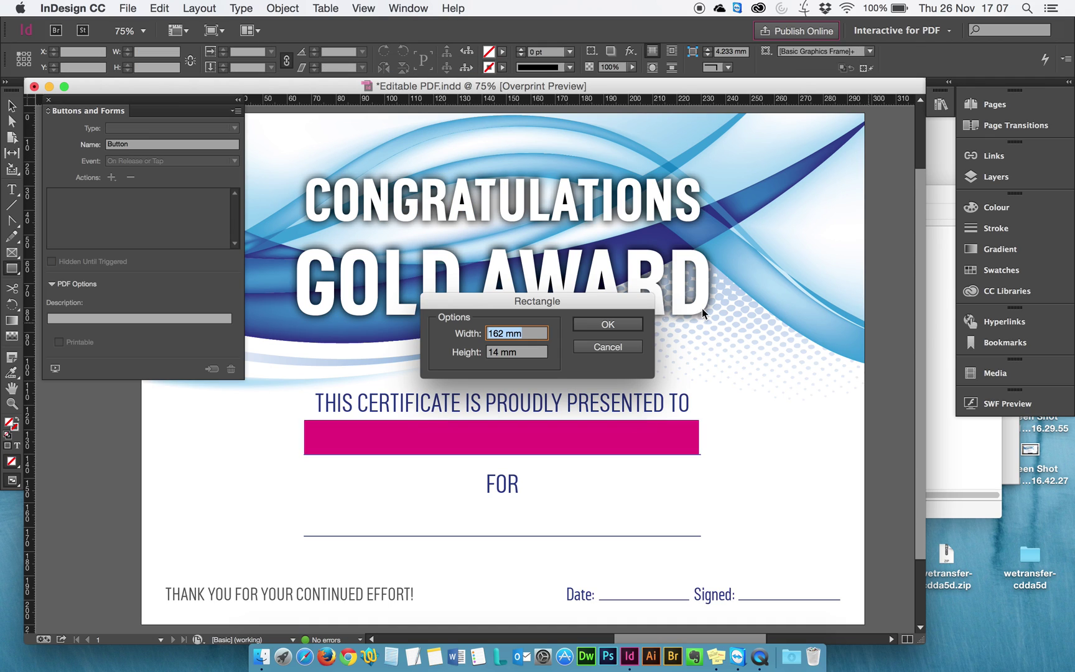
{"action": "left_click", "coordinate": [616, 348]}
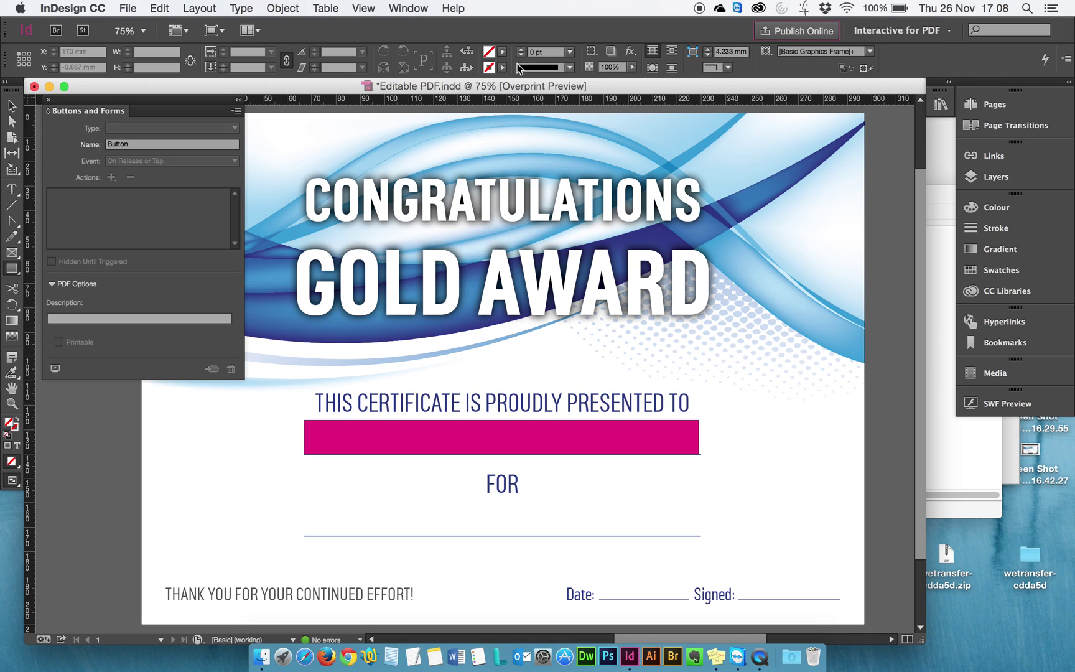
{"action": "left_click", "coordinate": [441, 438]}
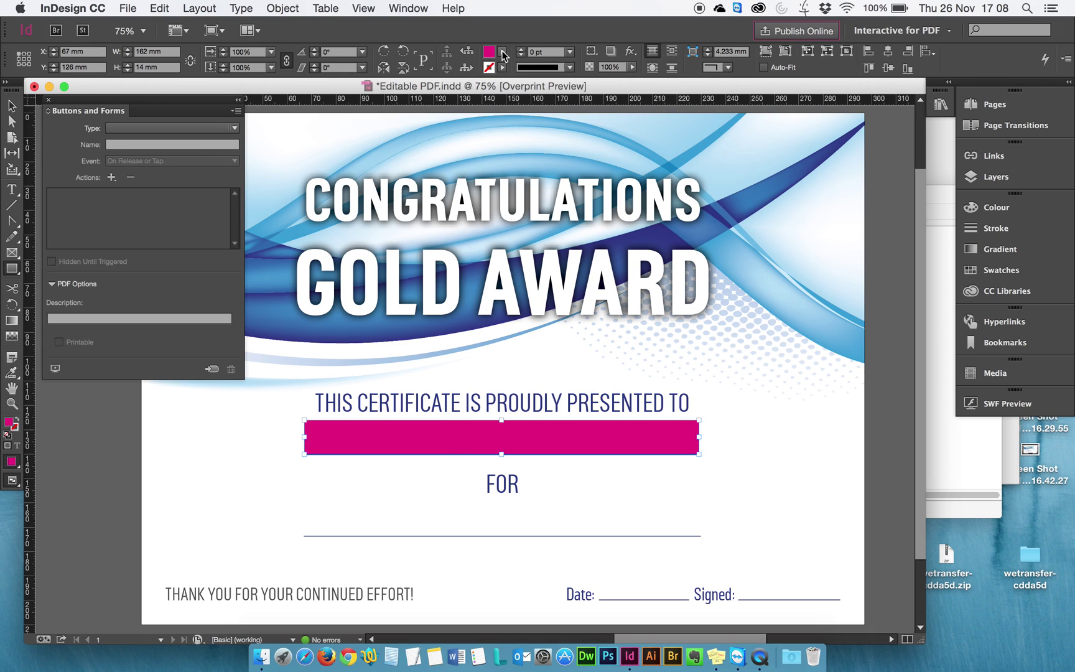
{"action": "left_click", "coordinate": [502, 54]}
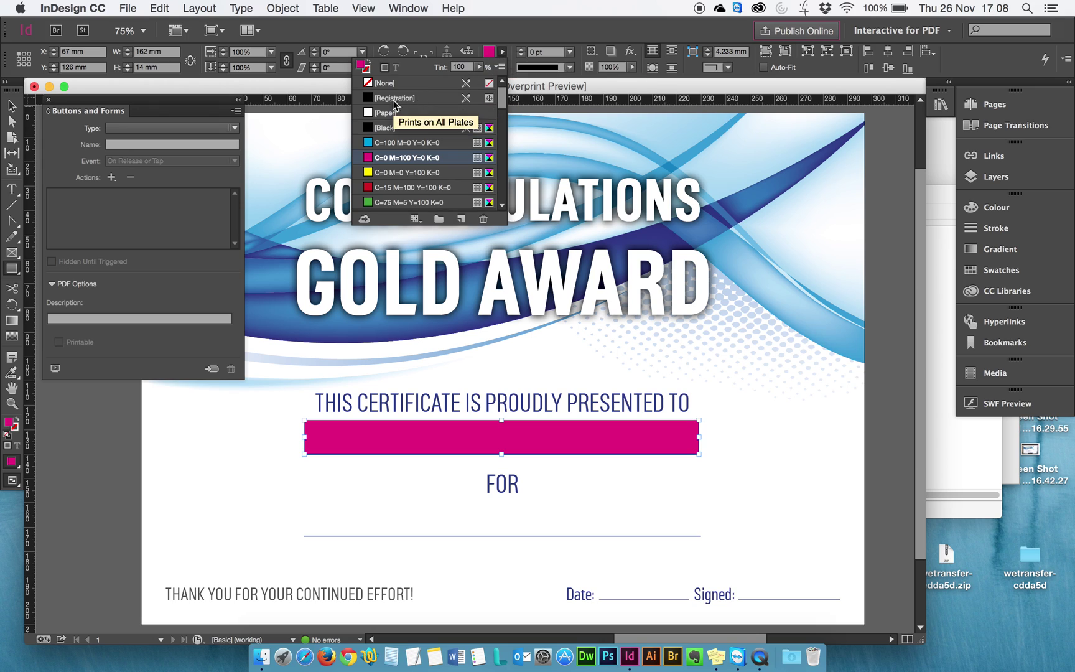
{"action": "left_click", "coordinate": [382, 83]}
Convert the rectangle under "PRESENTED TO" to an interactive text field and name it Name
{"action": "left_click", "coordinate": [421, 439]}
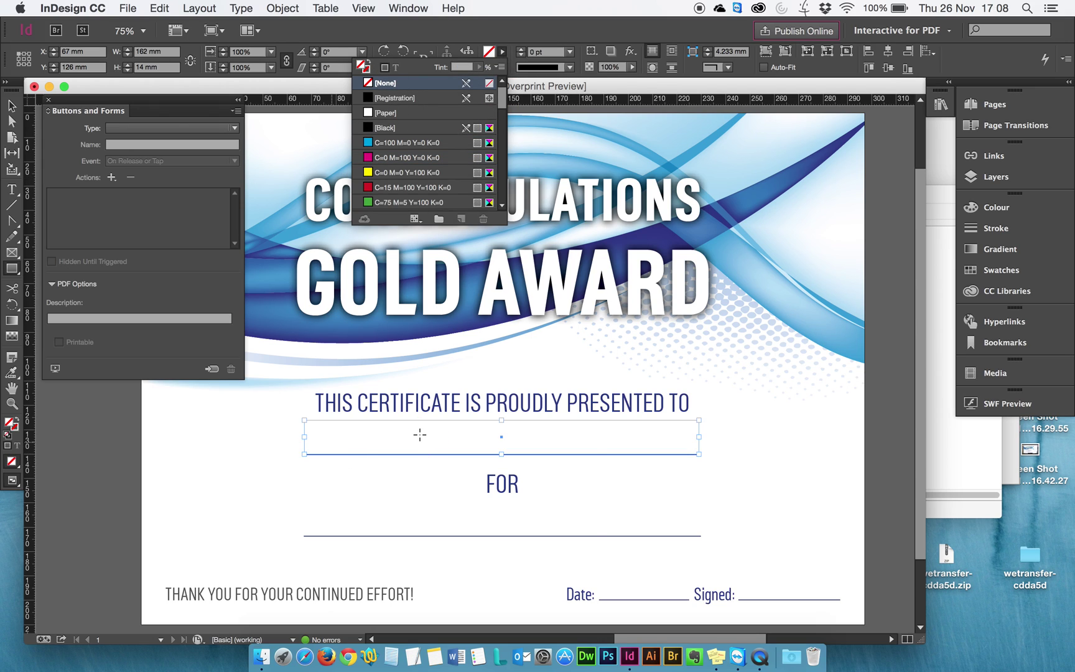
{"action": "right_click", "coordinate": [419, 435]}
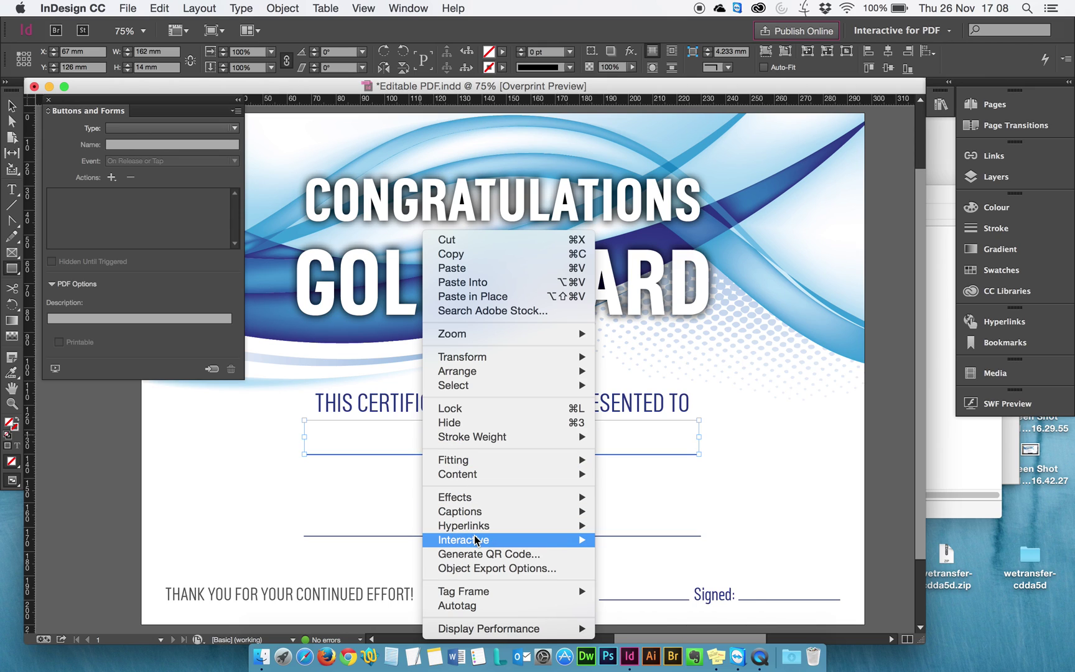
{"action": "mouse_move", "coordinate": [477, 540]}
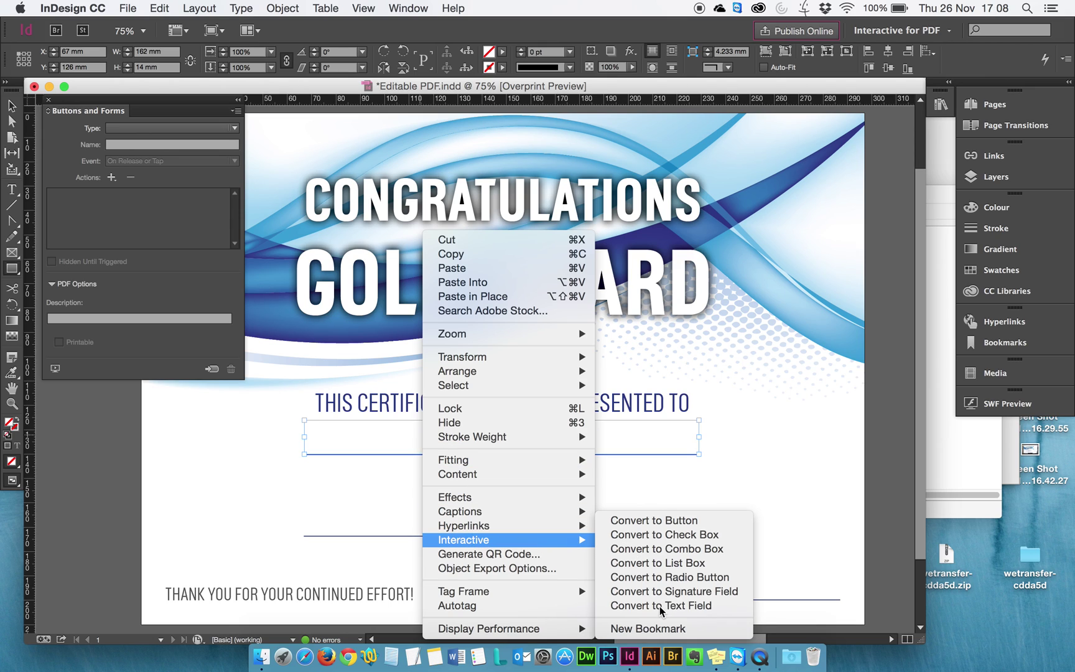
{"action": "left_click", "coordinate": [679, 605]}
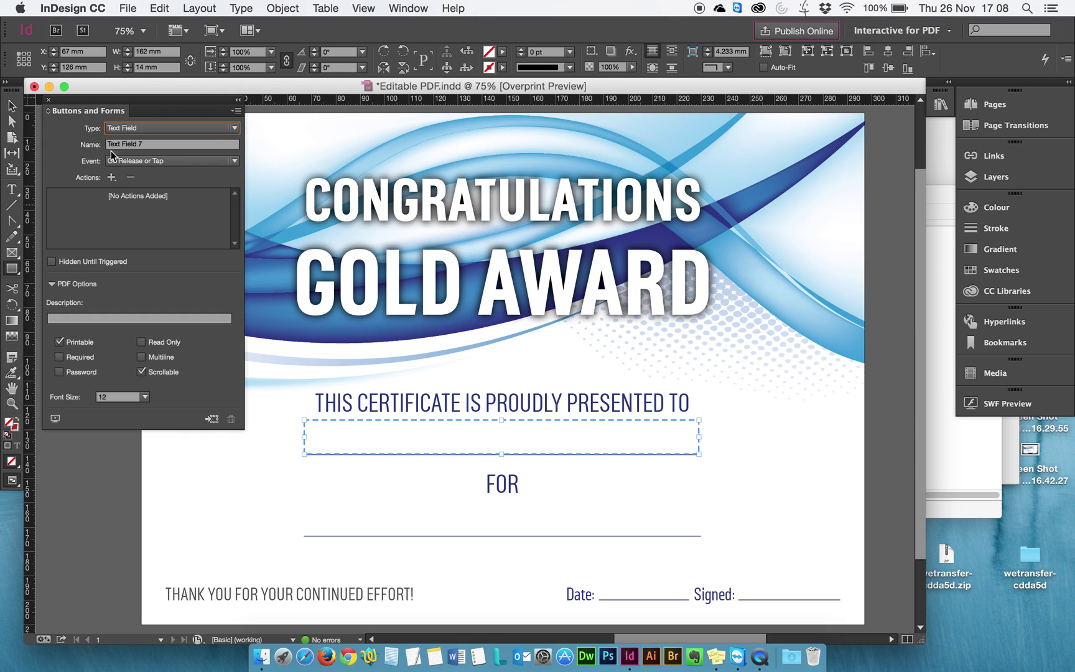
{"action": "left_click_drag", "start_coordinate": [166, 144], "coordinate": [101, 145]}
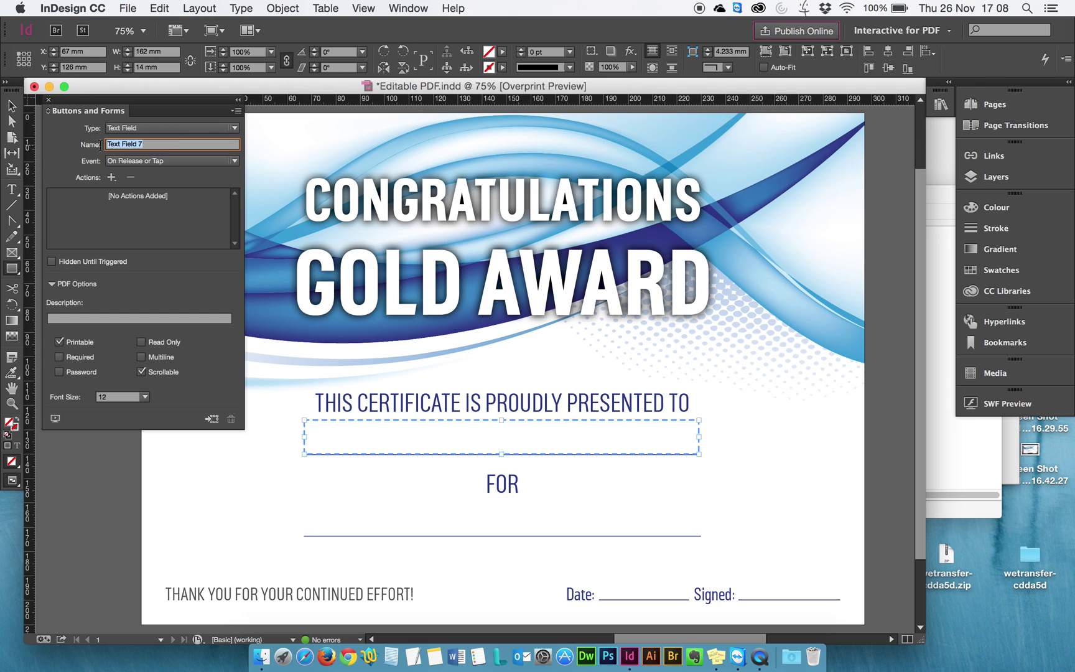
{"action": "type", "text": "Name"}
{"action": "left_click", "coordinate": [112, 178]}
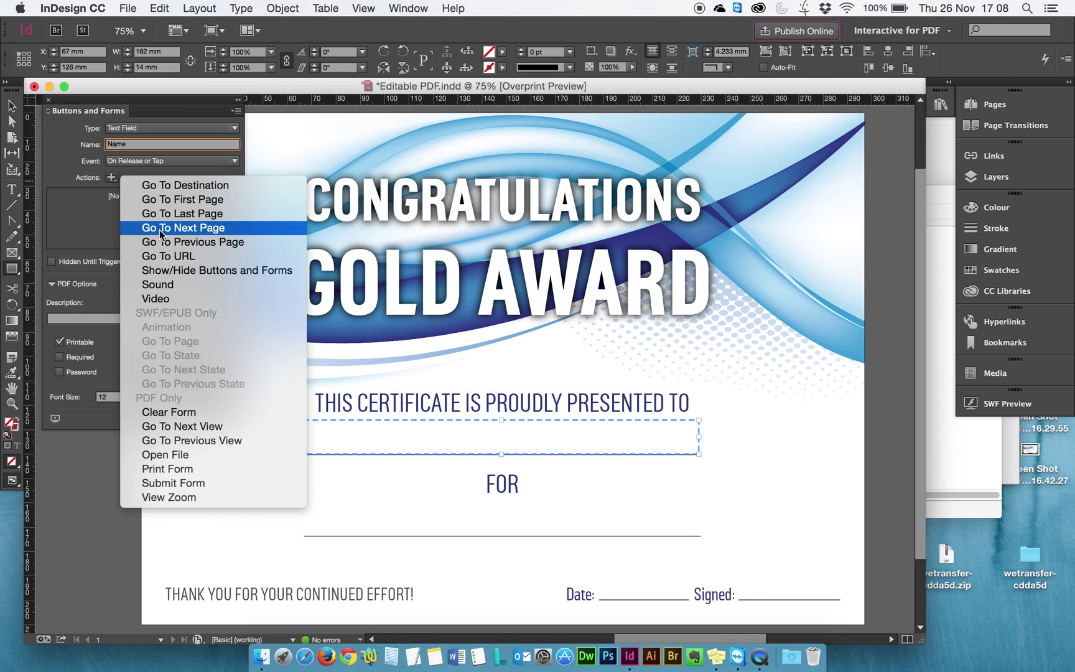
{"action": "left_click", "coordinate": [97, 203]}
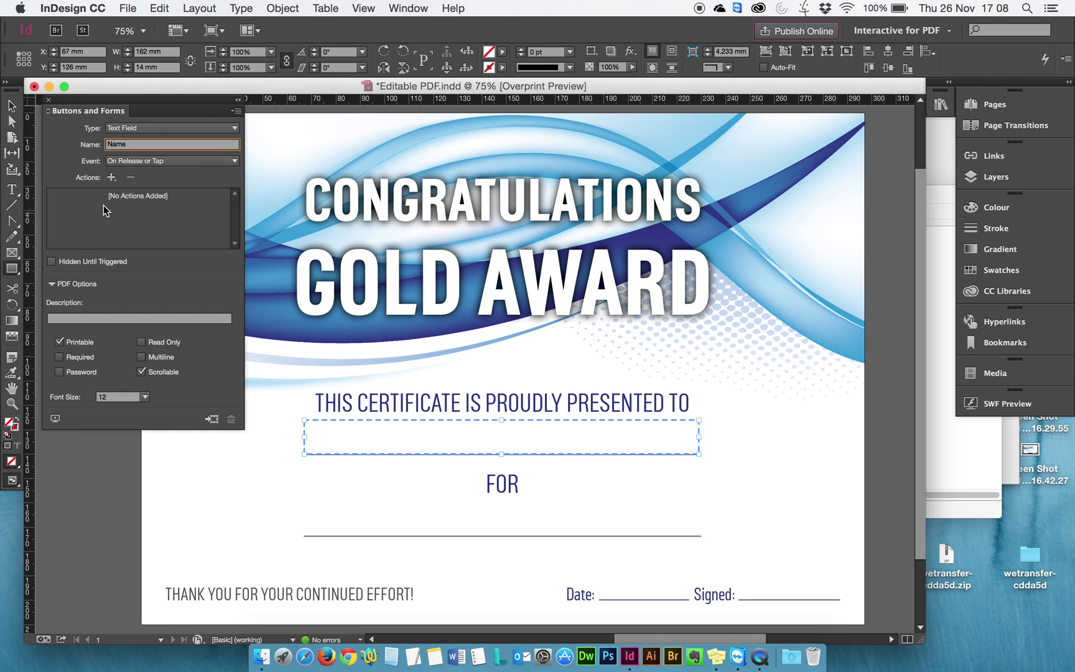
Duplicate the Name text field straight down onto the line under FOR and name the copy For
{"action": "left_click", "coordinate": [543, 420]}
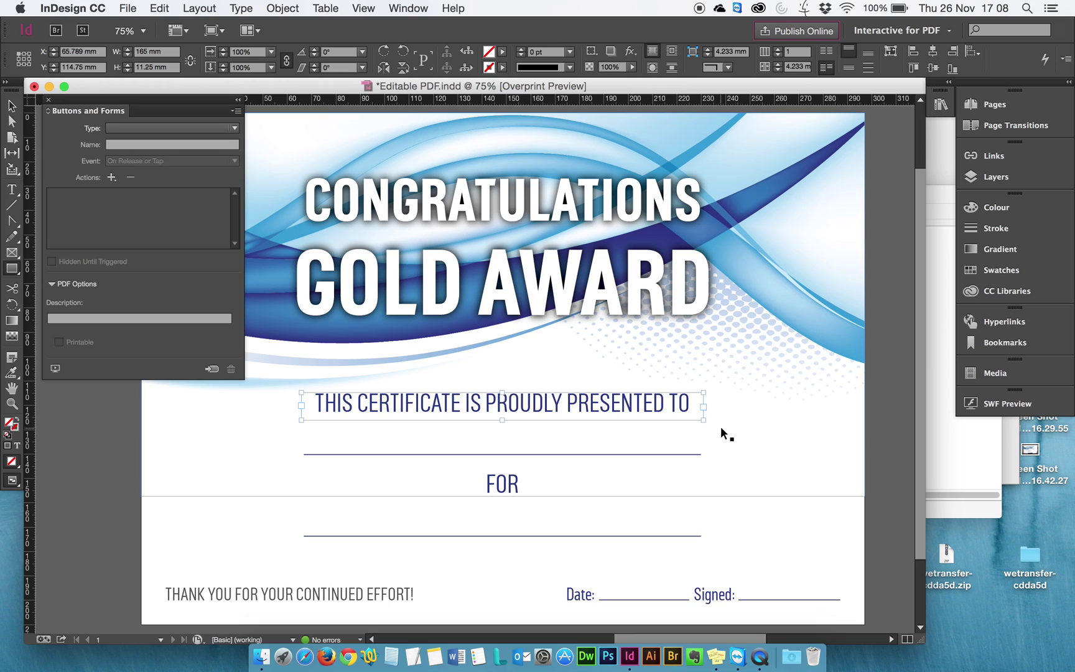
{"action": "left_click", "coordinate": [700, 437]}
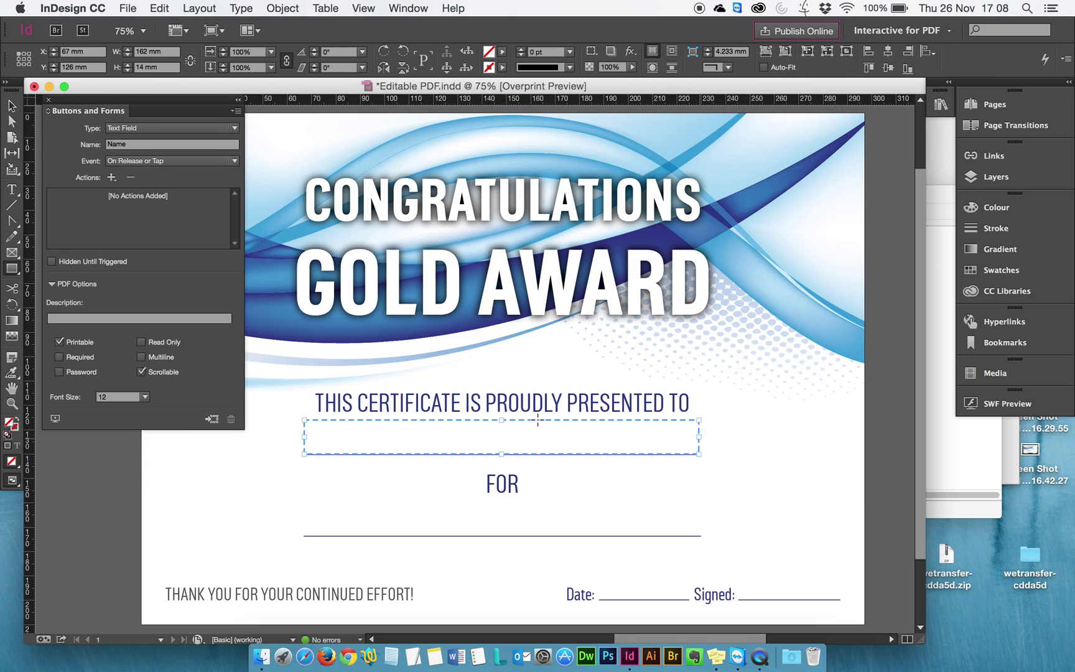
{"action": "left_click_drag", "start_coordinate": [538, 420], "coordinate": [538, 502]}
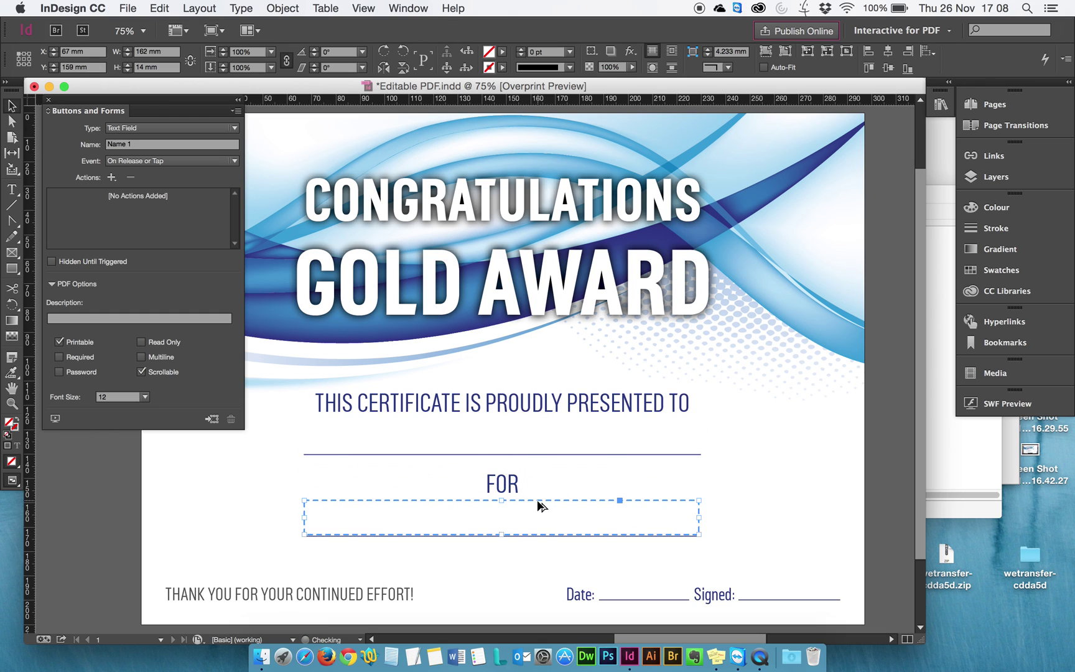
{"action": "left_click", "coordinate": [107, 145]}
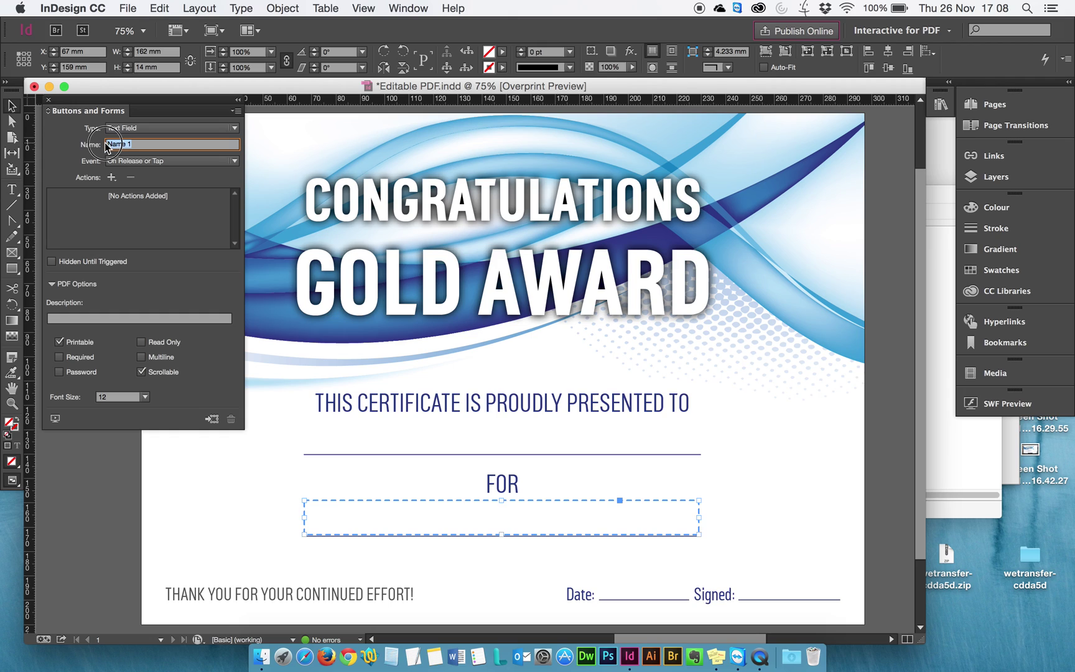
{"action": "type", "text": "For"}
Place a copy of the For field on the Date line, narrowed to about 37 mm, and name it Date
{"action": "left_click", "coordinate": [462, 504]}
{"action": "left_click_drag", "start_coordinate": [463, 505], "coordinate": [451, 570]}
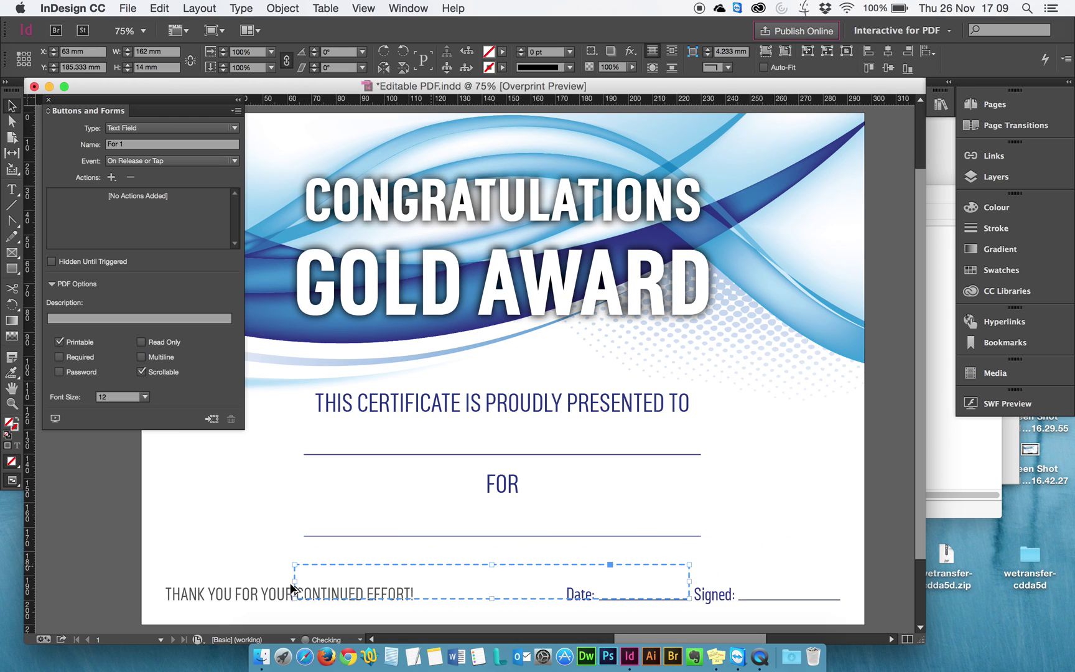
{"action": "left_click_drag", "start_coordinate": [295, 584], "coordinate": [600, 573]}
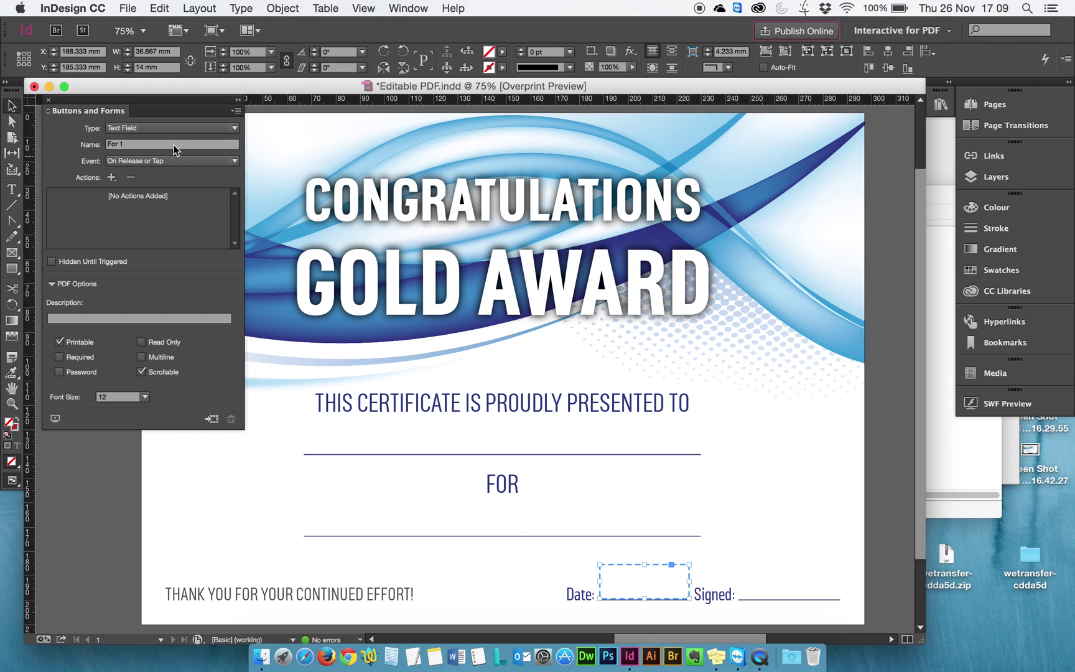
{"action": "left_click", "coordinate": [115, 145]}
{"action": "type", "text": "Date"}
Place a copy of the Date field on the Signed line, widened to about 42 mm, and name it Signed
{"action": "left_click_drag", "start_coordinate": [626, 569], "coordinate": [763, 572]}
{"action": "left_click_drag", "start_coordinate": [828, 580], "coordinate": [839, 580]}
{"action": "left_click_drag", "start_coordinate": [155, 147], "coordinate": [110, 146]}
{"action": "type", "text": "S"}
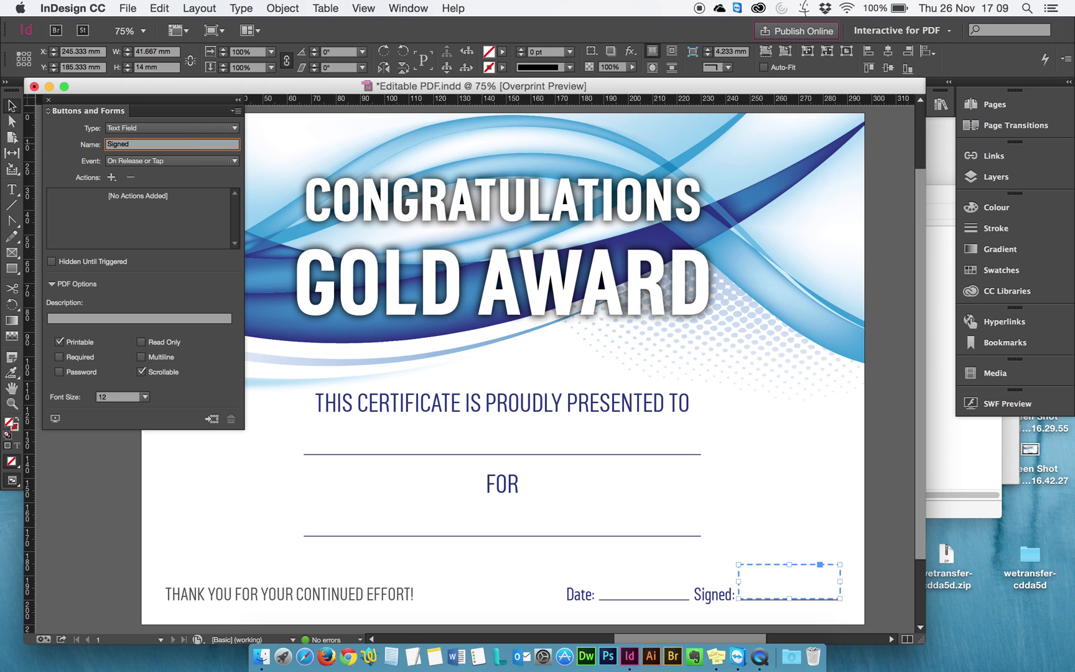
{"action": "type", "text": "igned"}
Export the certificate as Editable PDF in Adobe PDF (Interactive) format with the default options, accepting the colour conversion to RGB
{"action": "left_click", "coordinate": [132, 10]}
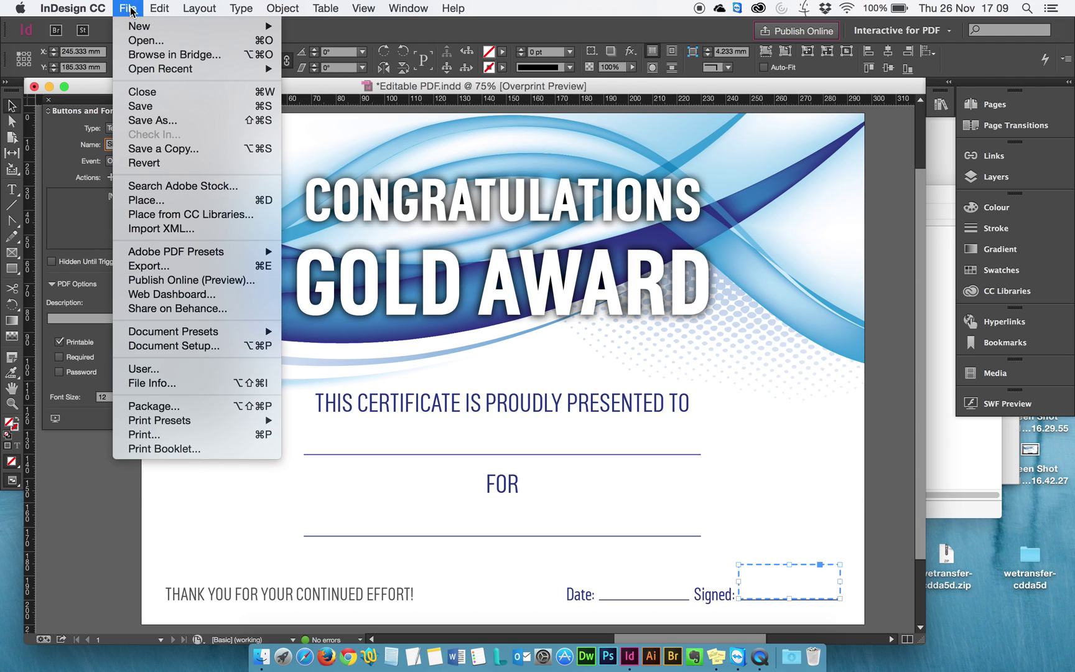
{"action": "left_click", "coordinate": [139, 266]}
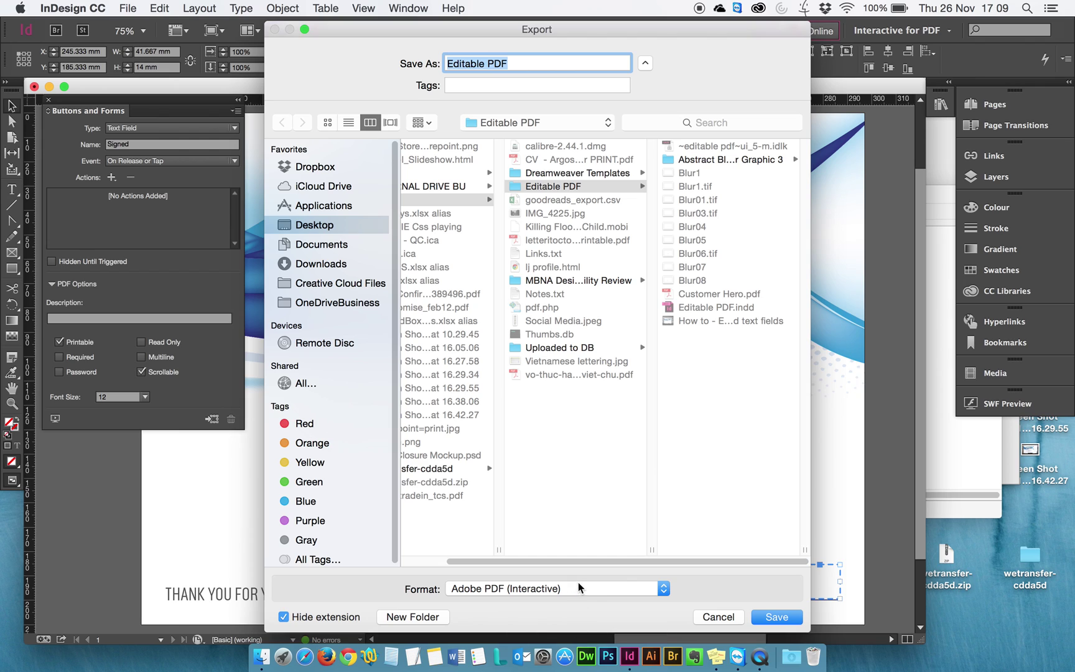
{"action": "left_click", "coordinate": [576, 586]}
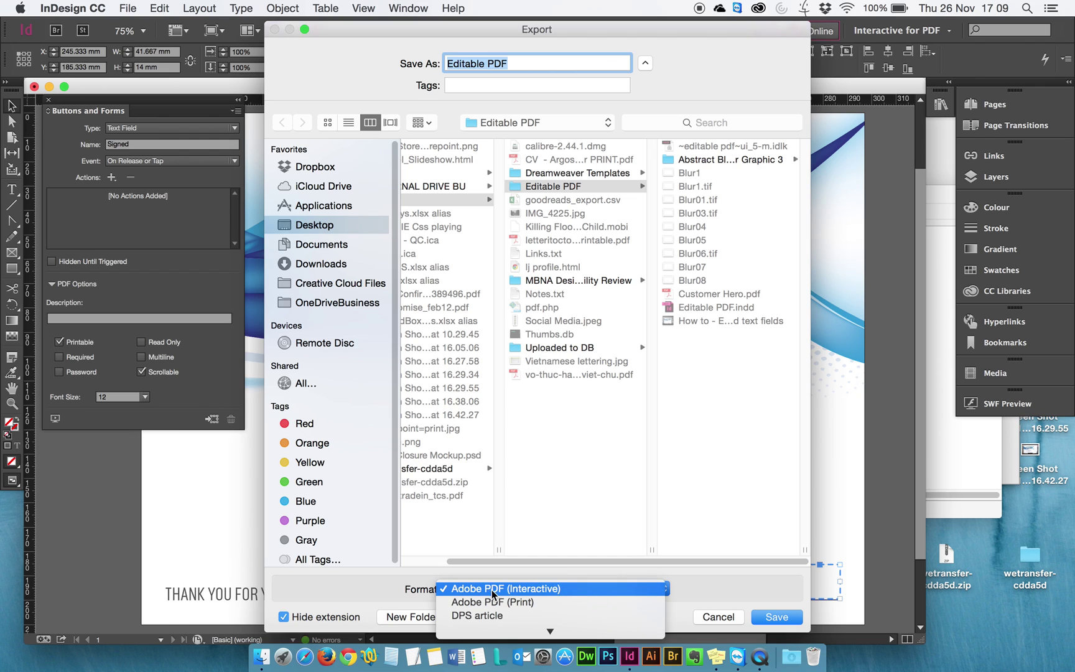
{"action": "left_click", "coordinate": [578, 589]}
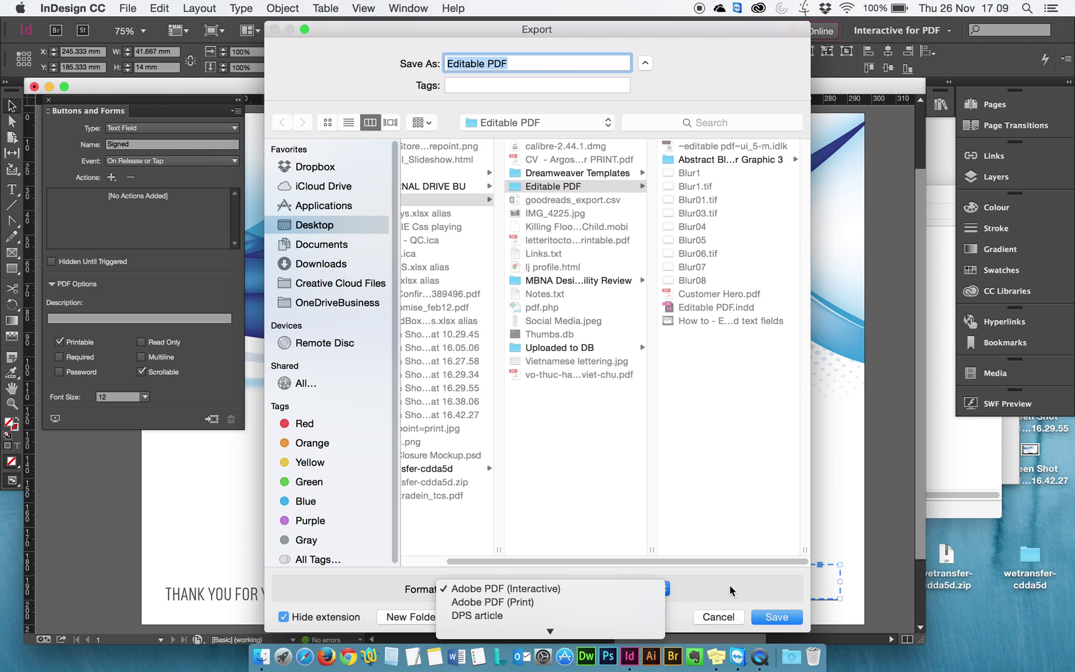
{"action": "left_click", "coordinate": [775, 617]}
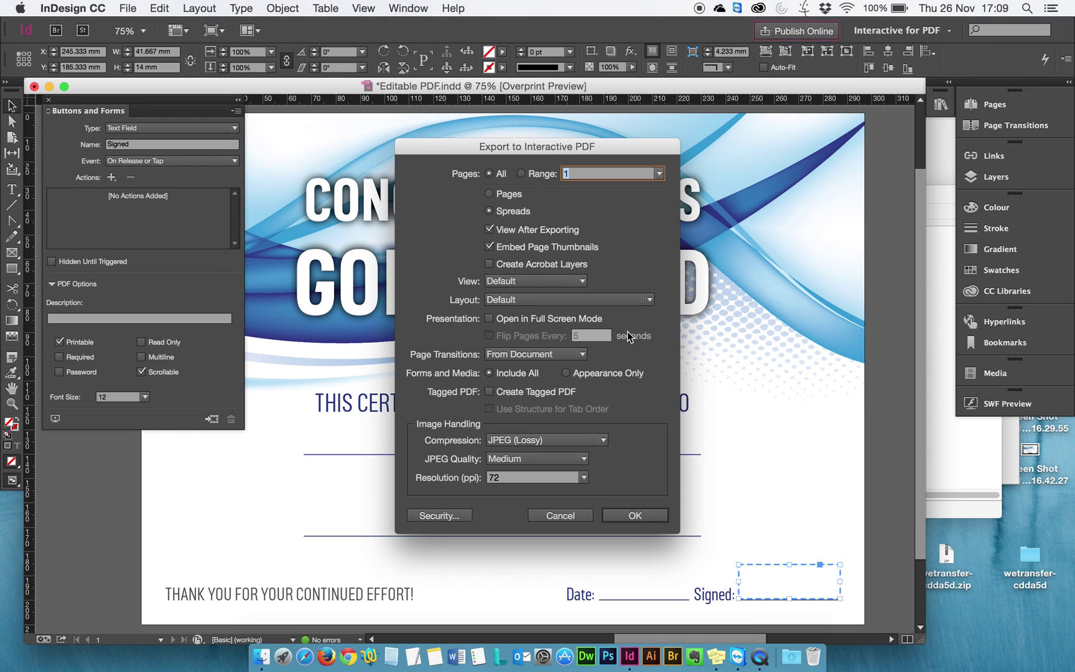
{"action": "left_click", "coordinate": [630, 515]}
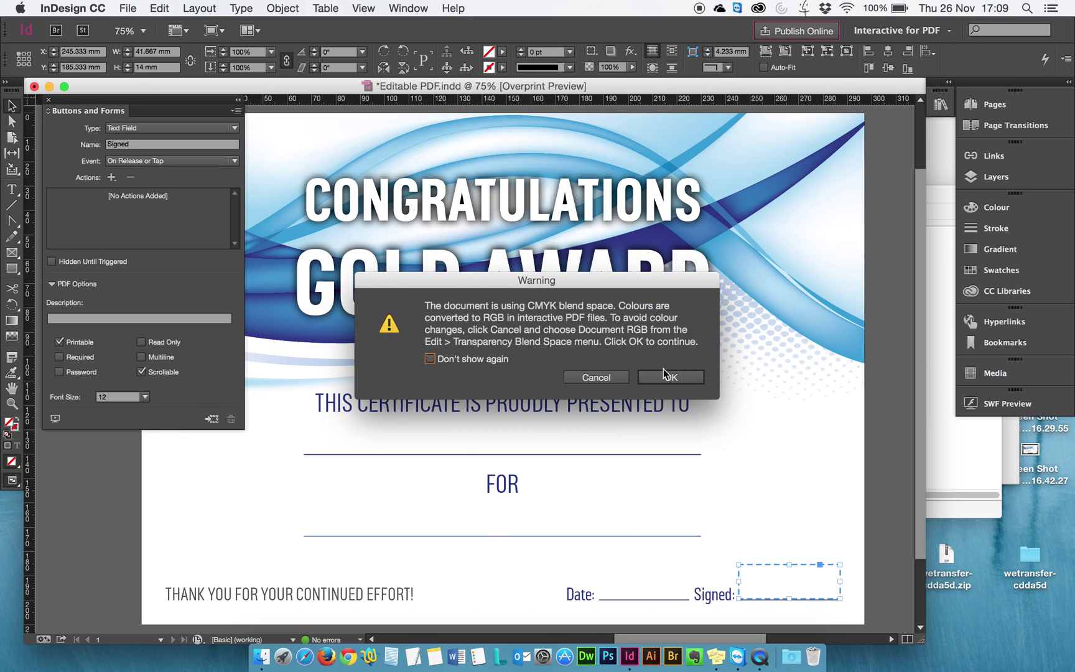
{"action": "left_click", "coordinate": [664, 377]}
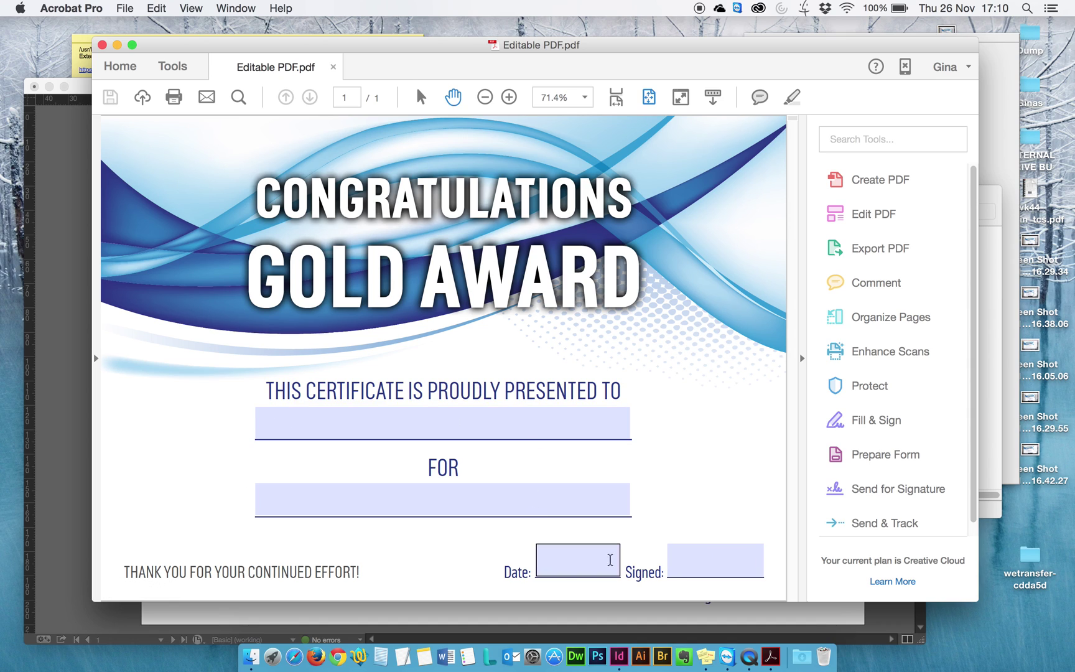
Test the exported PDF's first text field by entering a sample recipient name, and discard the entry
{"action": "left_click", "coordinate": [473, 424]}
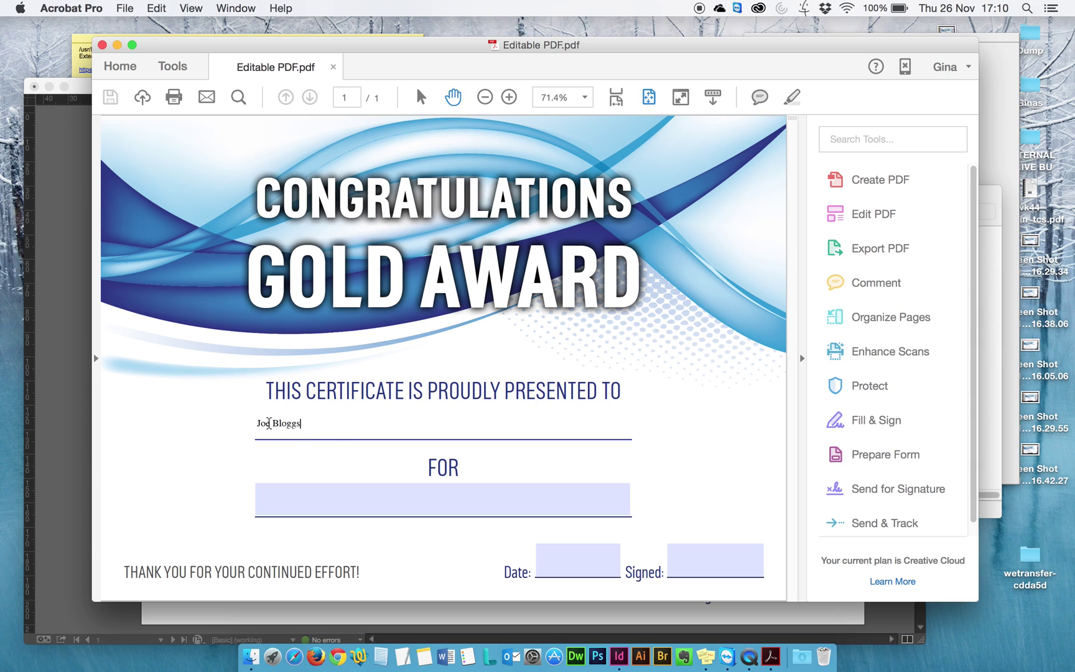
{"action": "key", "text": "Escape"}
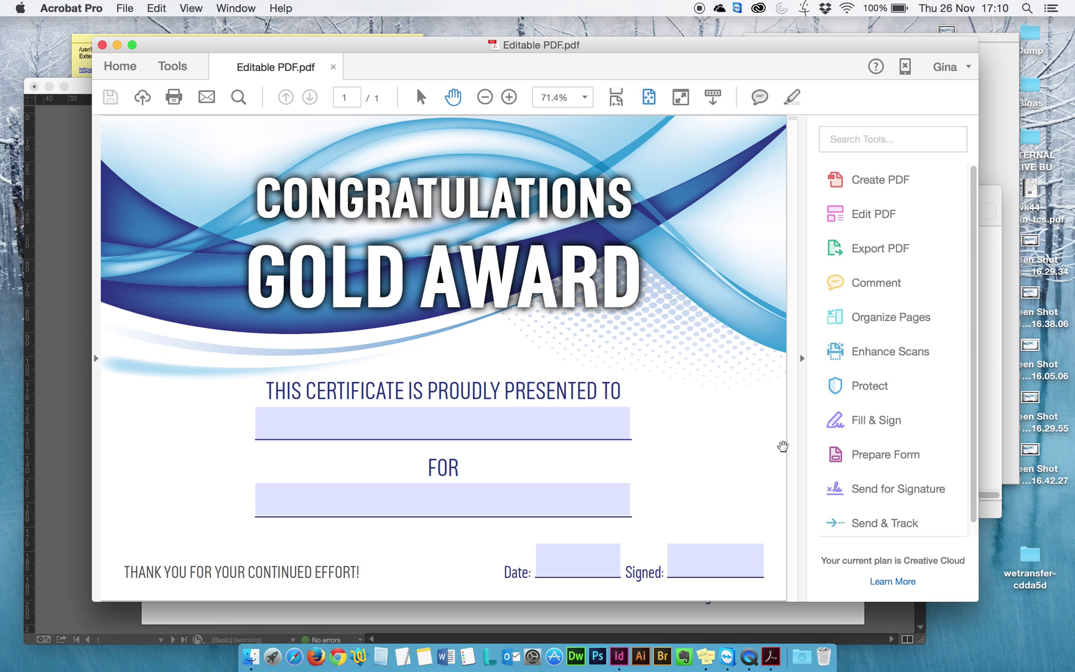
Open the certificate PDF for form editing and go through its Name, For, Date and Signed fields
{"action": "left_click", "coordinate": [876, 459]}
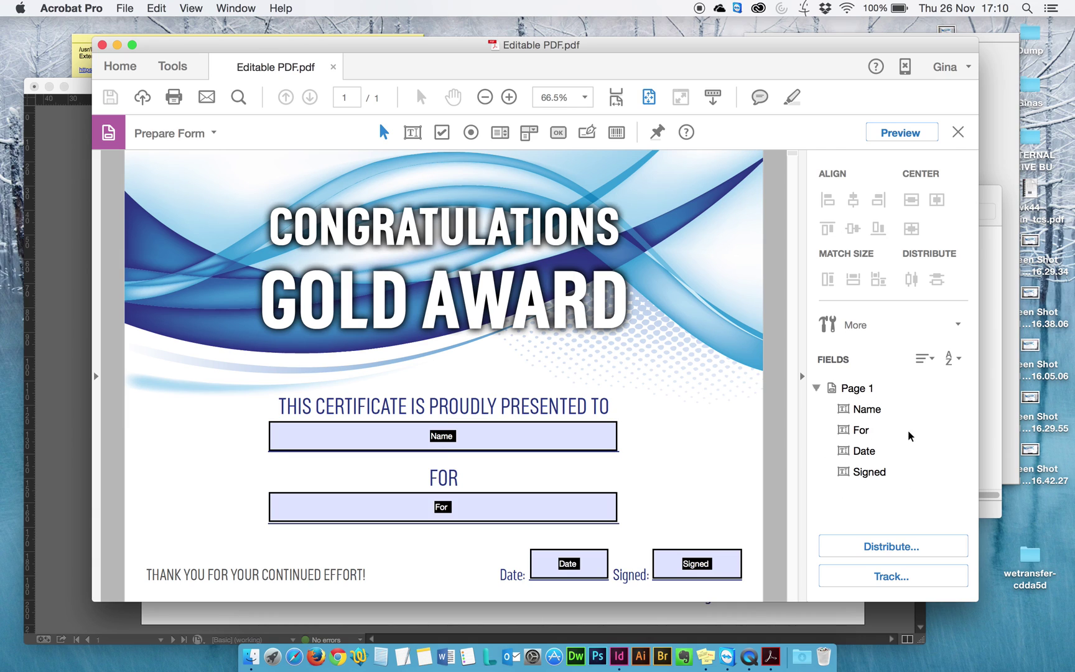
{"action": "left_click", "coordinate": [861, 430]}
{"action": "left_click", "coordinate": [863, 452]}
{"action": "left_click", "coordinate": [868, 472]}
{"action": "left_click", "coordinate": [864, 410]}
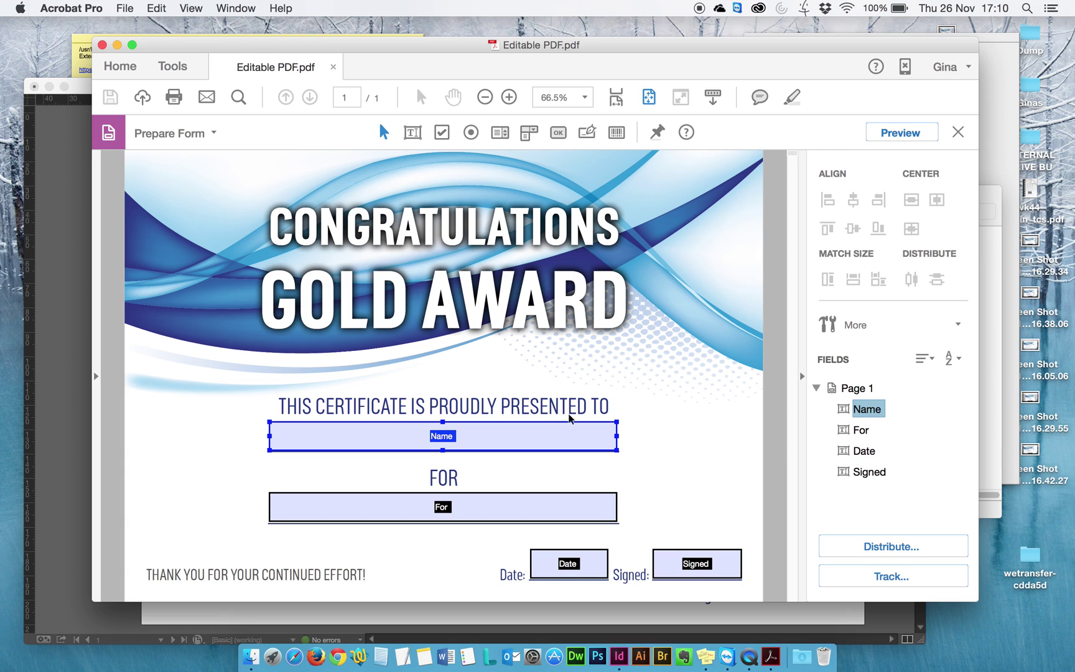
{"action": "left_click", "coordinate": [499, 507]}
{"action": "left_click", "coordinate": [499, 441]}
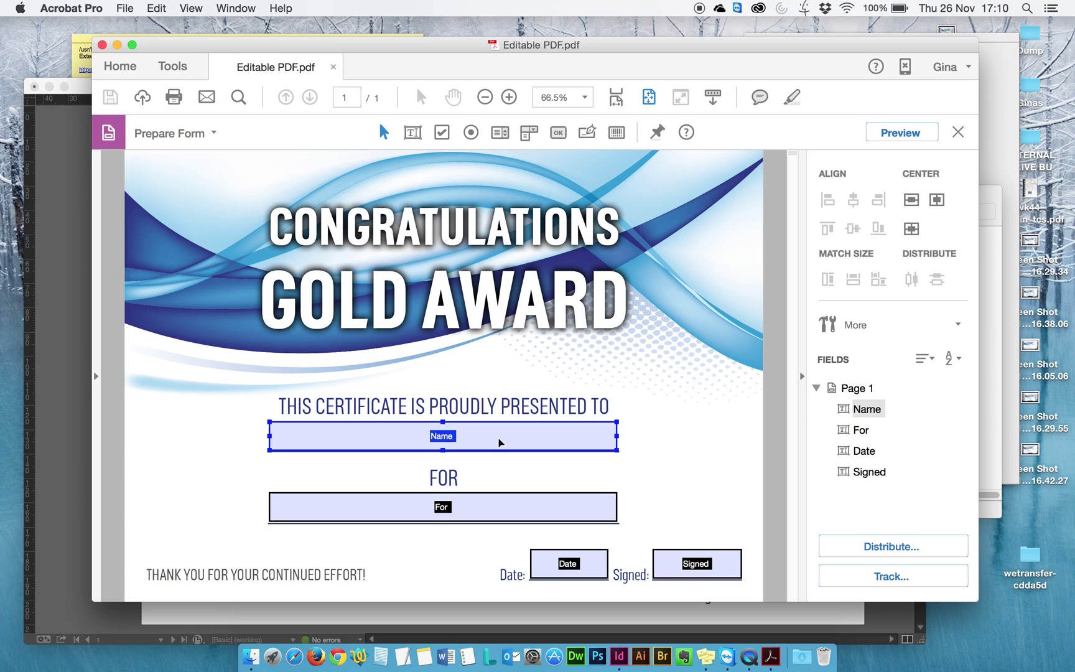
Set the Name field's font size to 26 in its text field properties
{"action": "double_click", "coordinate": [441, 440]}
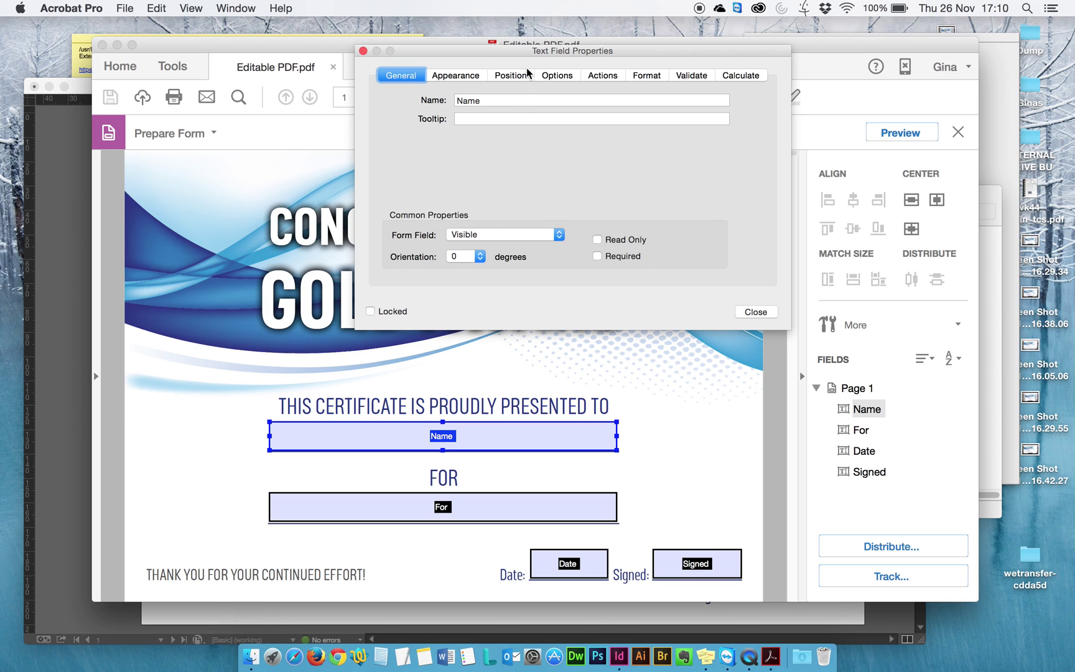
{"action": "left_click_drag", "start_coordinate": [589, 57], "coordinate": [501, 112]}
{"action": "left_click", "coordinate": [361, 132]}
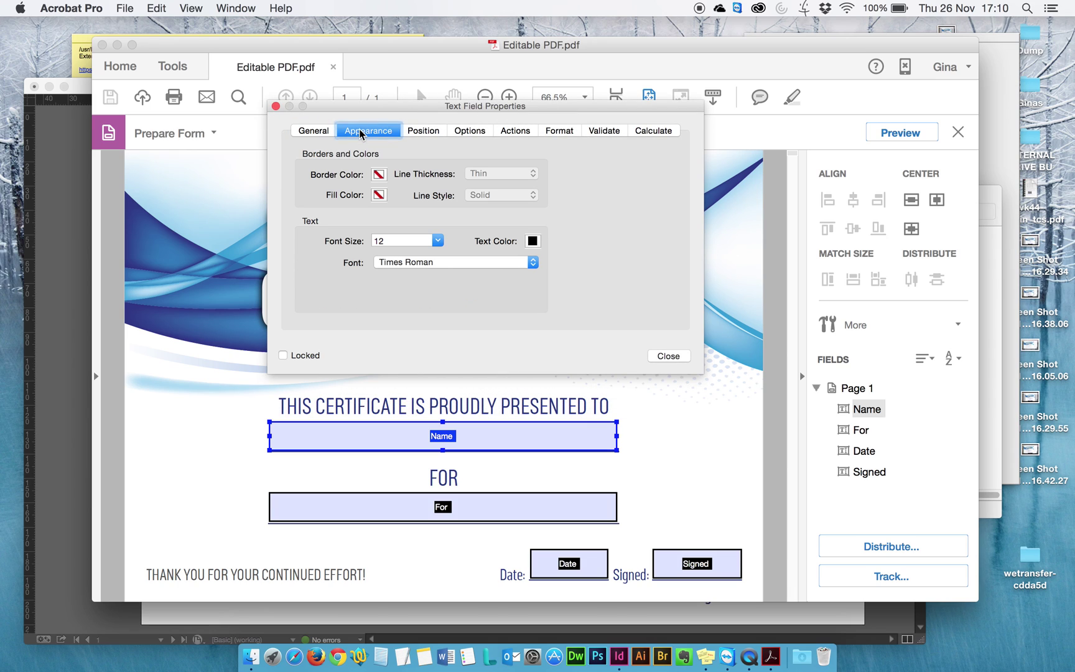
{"action": "double_click", "coordinate": [397, 240]}
{"action": "type", "text": "36"}
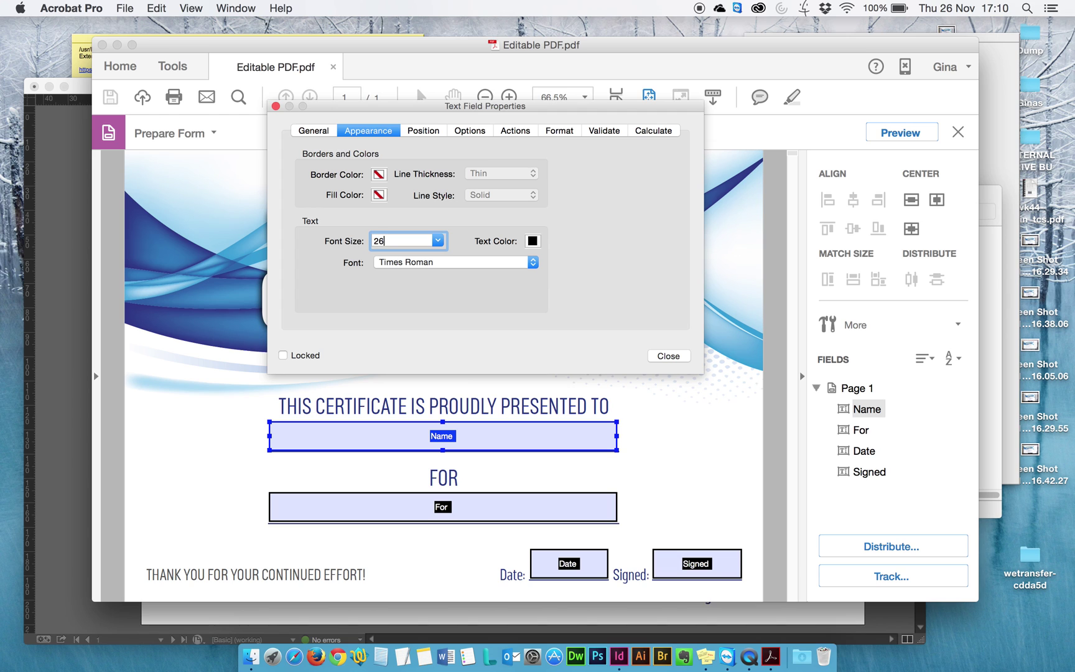
Try Argos Condensed ExtraBold Bold as the Name field's font, accepting the embedding notice
{"action": "left_click", "coordinate": [414, 263]}
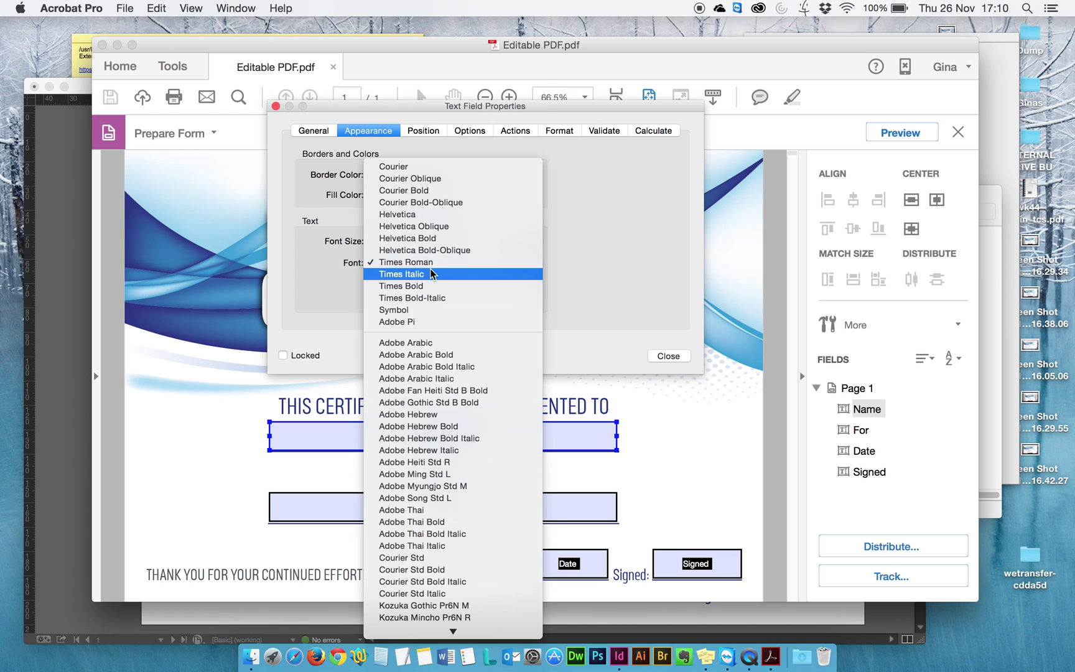
{"action": "scroll", "coordinate": [417, 273], "scroll_direction": "down", "scroll_amount": 10}
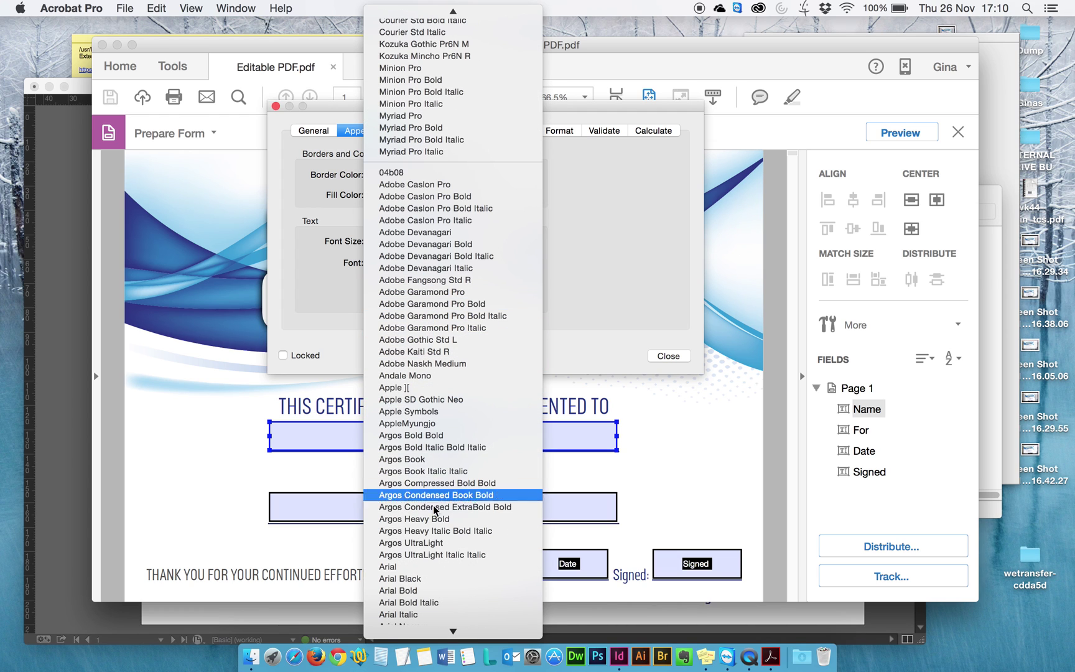
{"action": "left_click", "coordinate": [423, 507]}
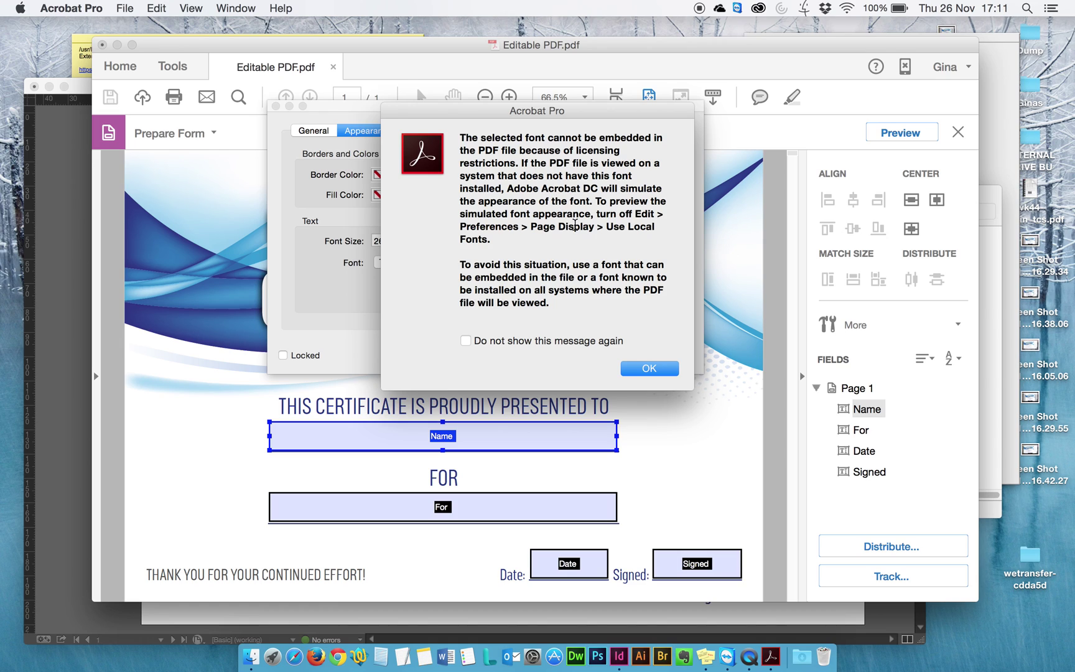
{"action": "left_click", "coordinate": [646, 369]}
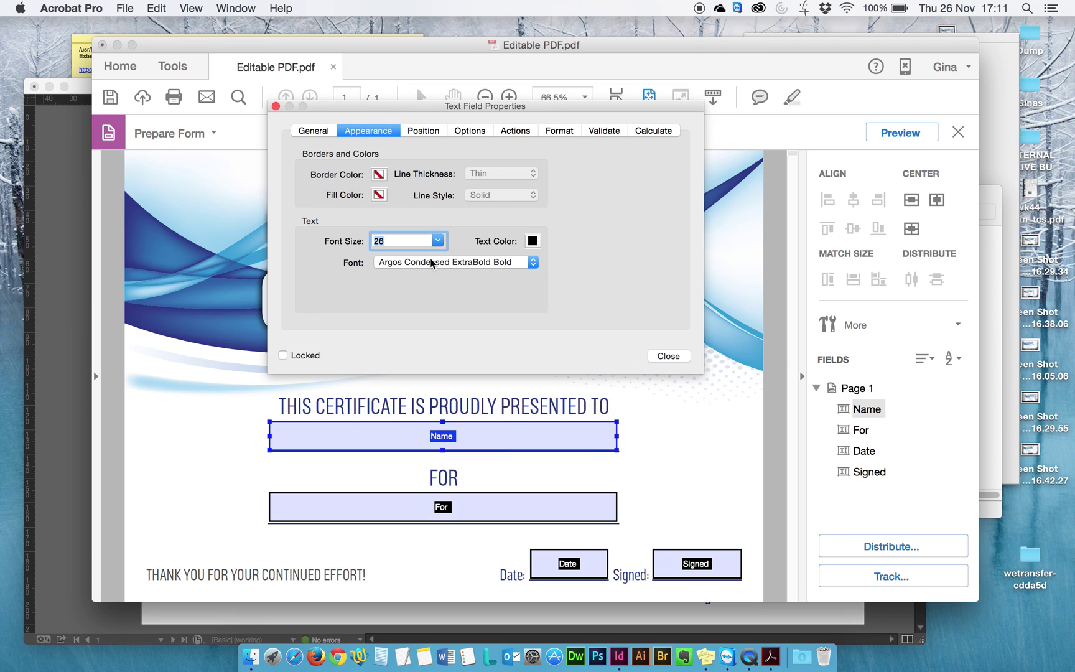
Set the Name field's font to Arial and its alignment to Center, with spell checking off
{"action": "left_click", "coordinate": [514, 271]}
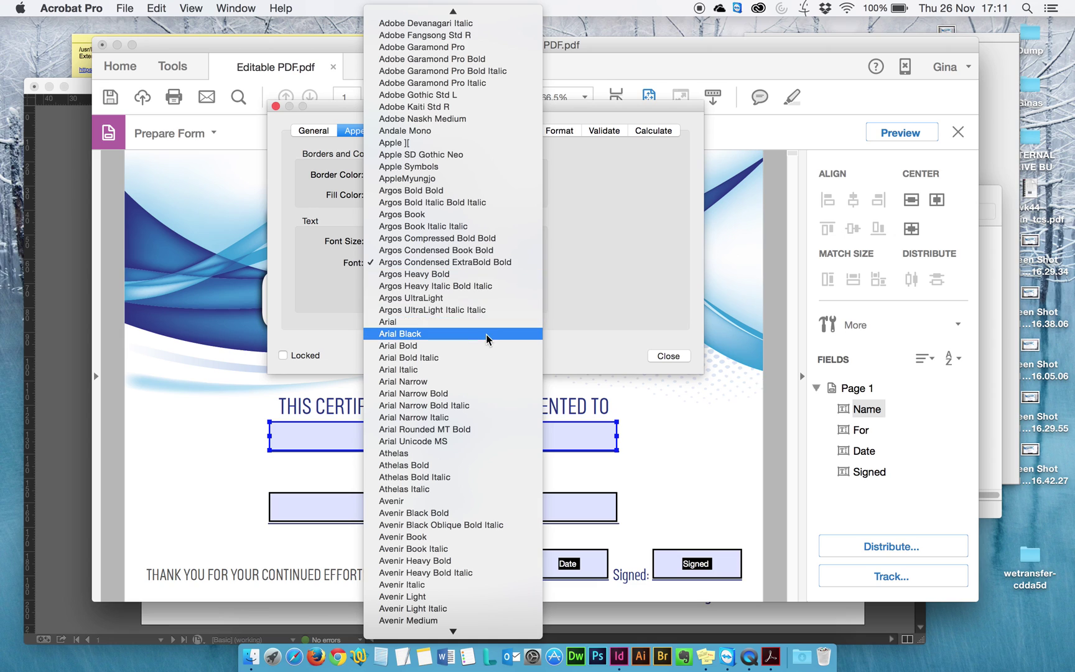
{"action": "left_click", "coordinate": [401, 322]}
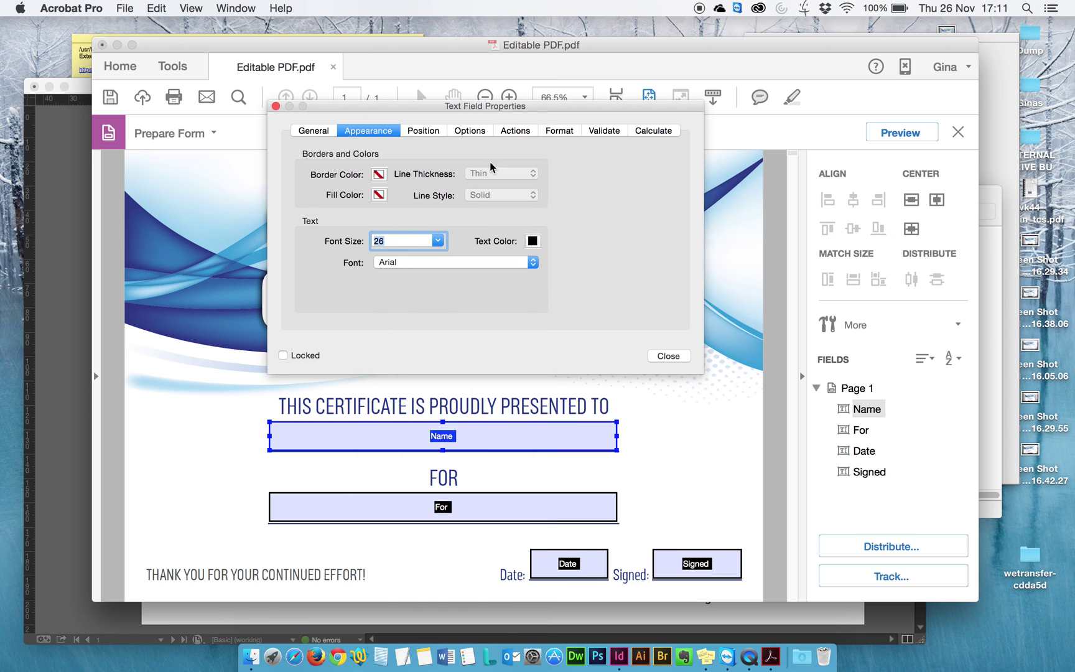
{"action": "left_click", "coordinate": [462, 132]}
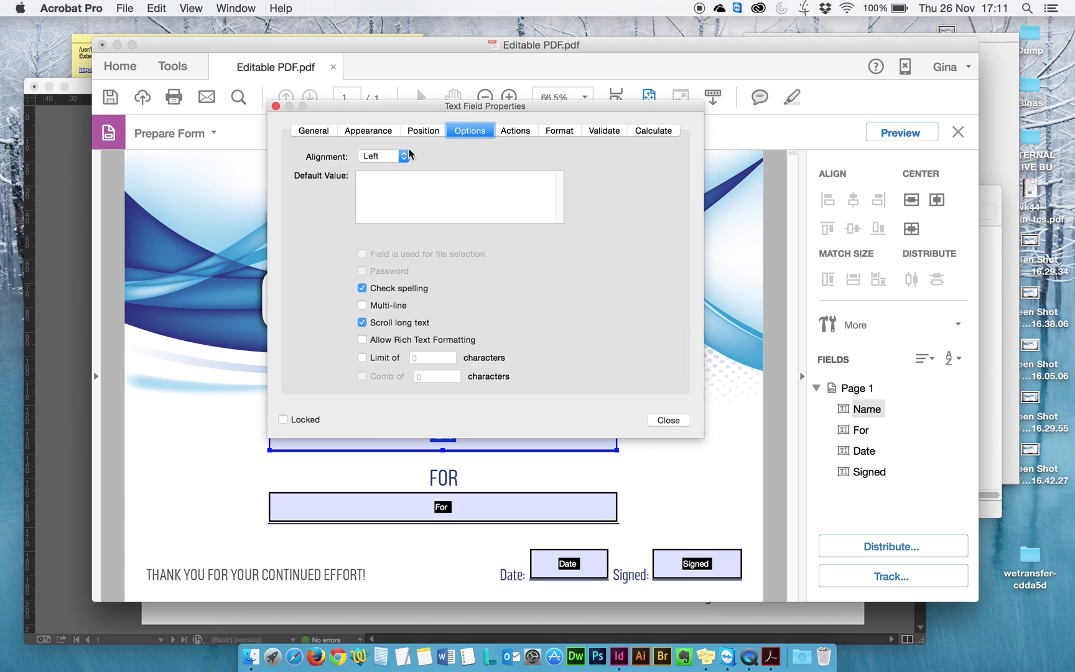
{"action": "left_click", "coordinate": [390, 157]}
{"action": "left_click", "coordinate": [381, 168]}
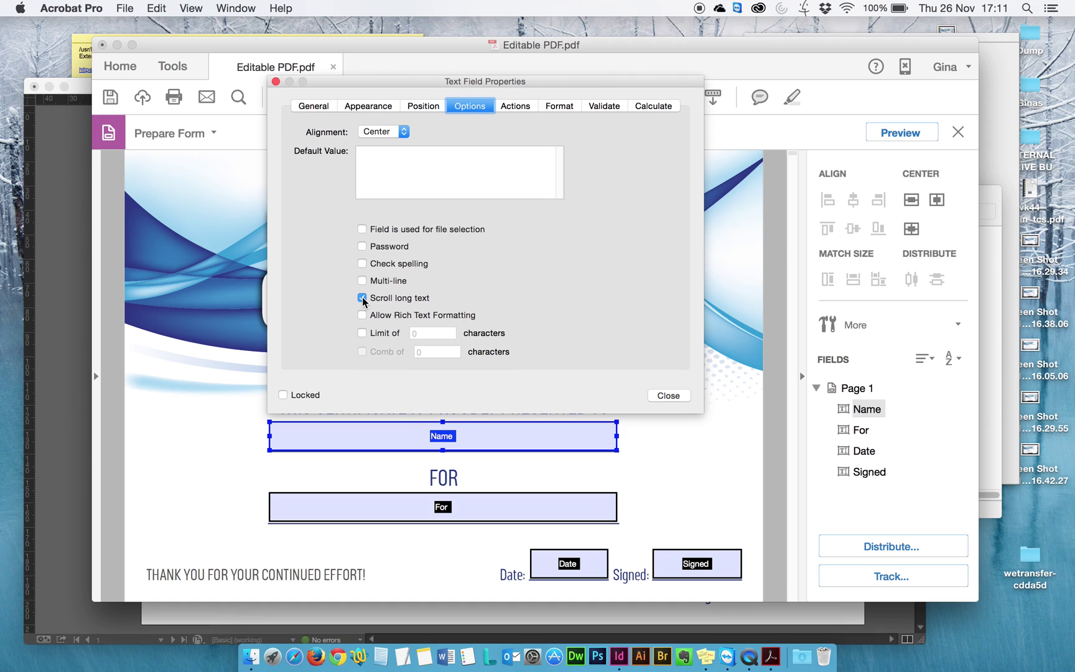
Turn off scrolling of long text for the Name field and lock its properties
{"action": "left_click_drag", "start_coordinate": [477, 84], "coordinate": [448, 113]}
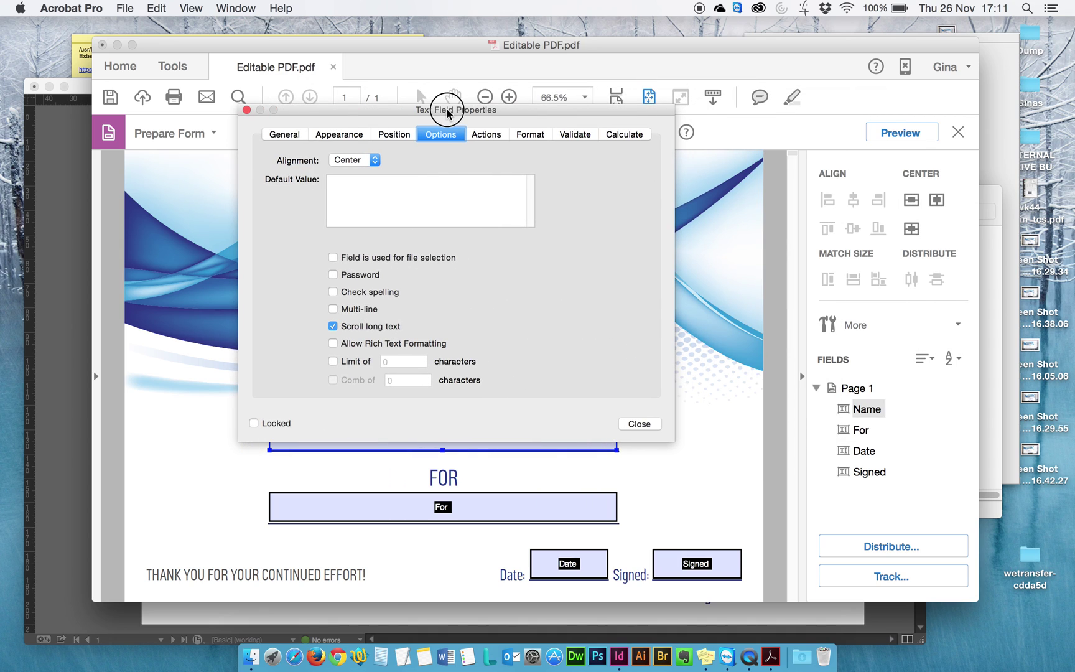
{"action": "left_click", "coordinate": [333, 326]}
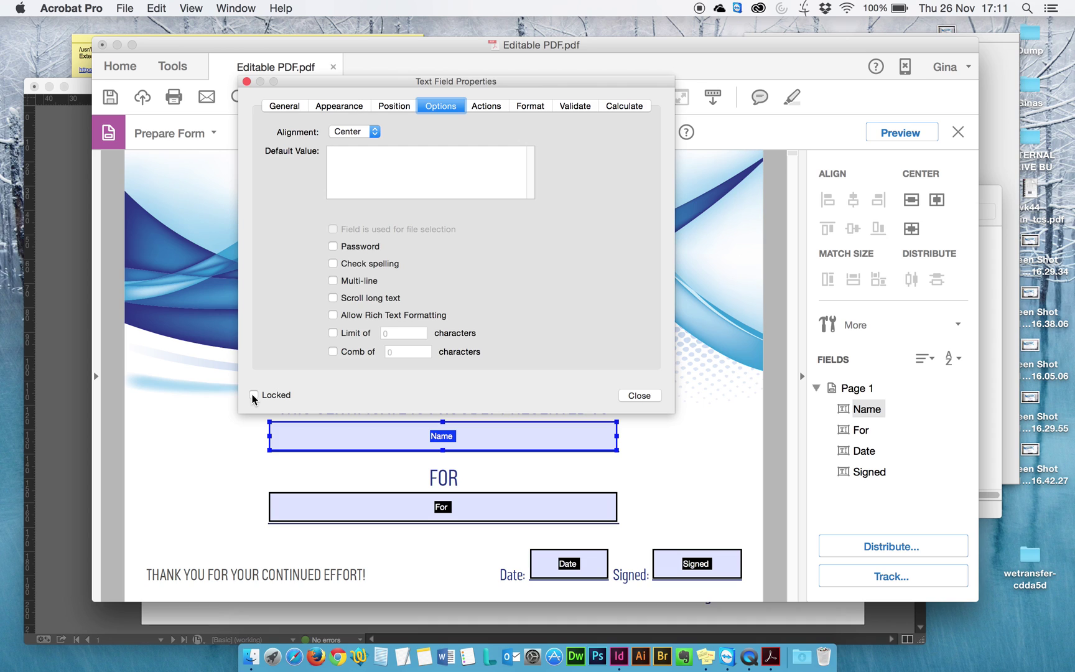
{"action": "left_click", "coordinate": [254, 395]}
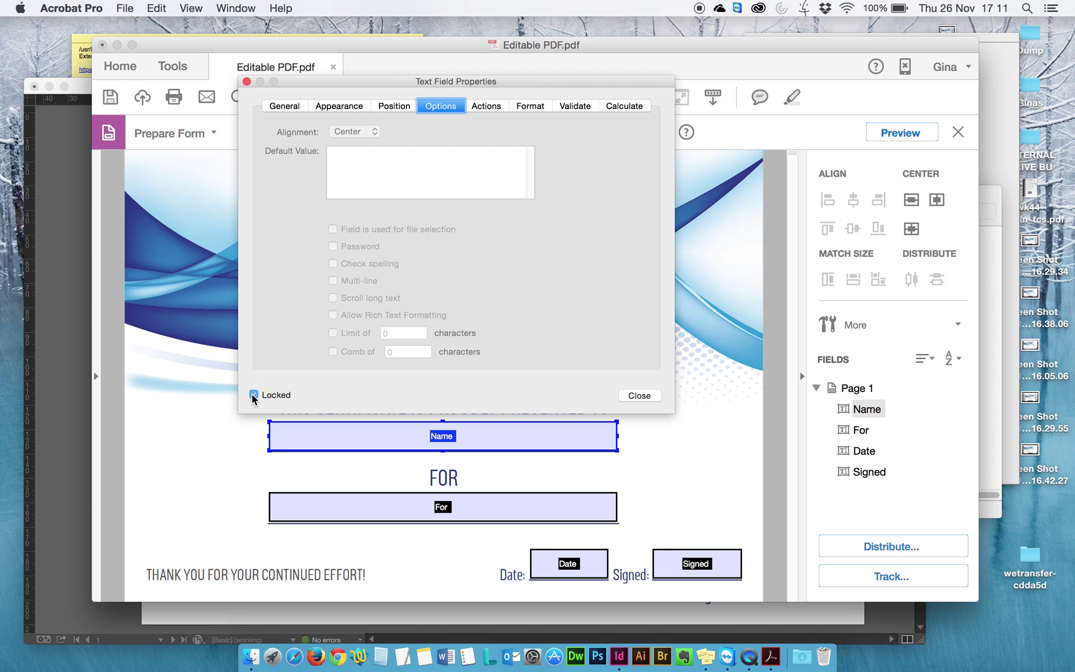
{"action": "left_click", "coordinate": [638, 395]}
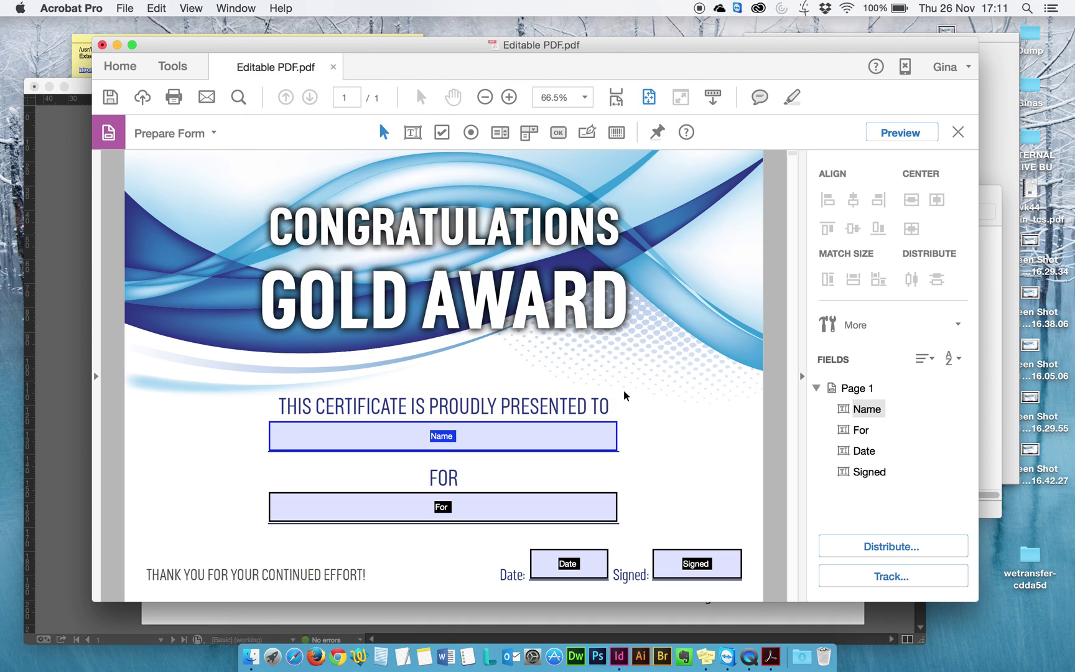
Center the For field's text and turn off its Check spelling and Scroll long text options
{"action": "left_click", "coordinate": [493, 497]}
{"action": "double_click", "coordinate": [445, 511]}
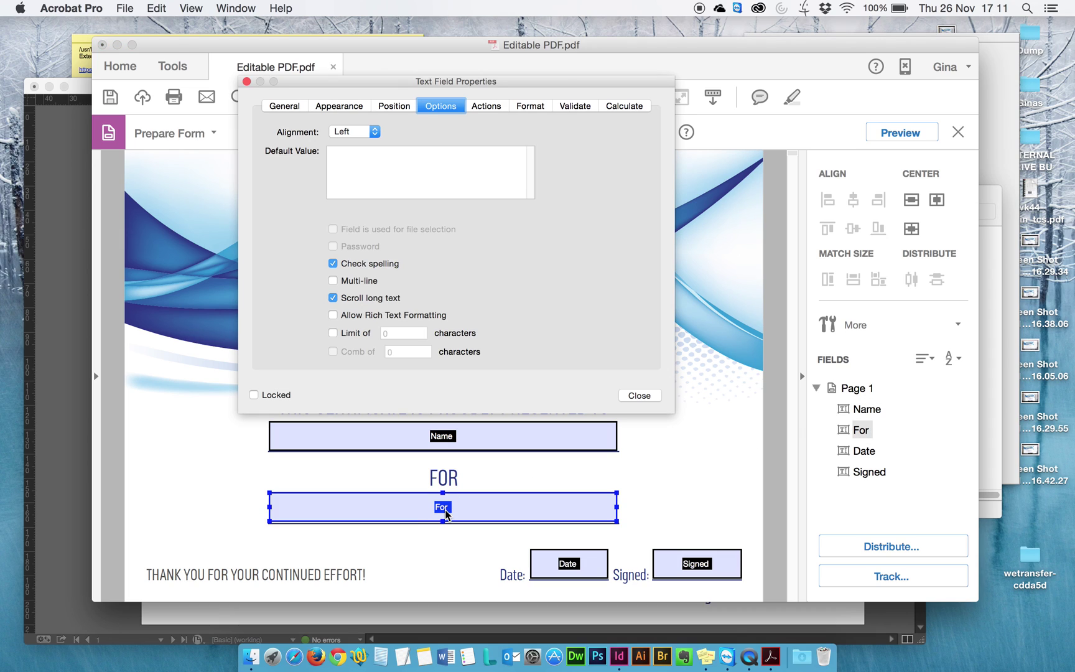
{"action": "left_click", "coordinate": [355, 132]}
{"action": "left_click", "coordinate": [356, 146]}
{"action": "left_click", "coordinate": [333, 263]}
{"action": "left_click", "coordinate": [333, 298]}
Set the For field's text to Arial at size 26 and lock the field
{"action": "left_click", "coordinate": [342, 106]}
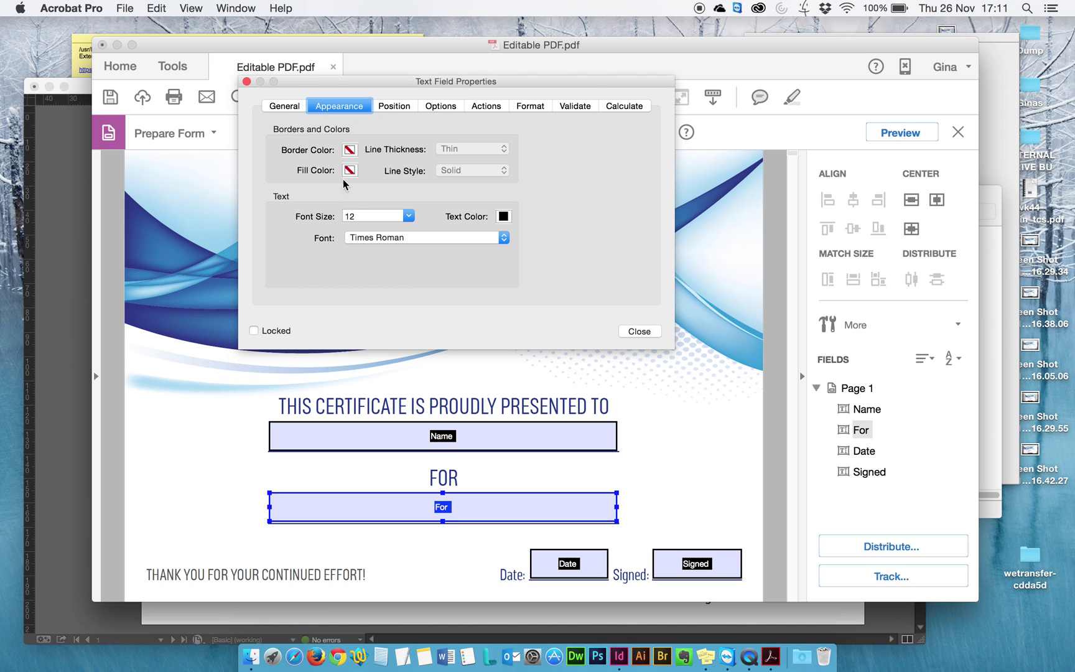
{"action": "double_click", "coordinate": [350, 216]}
{"action": "type", "text": "20"}
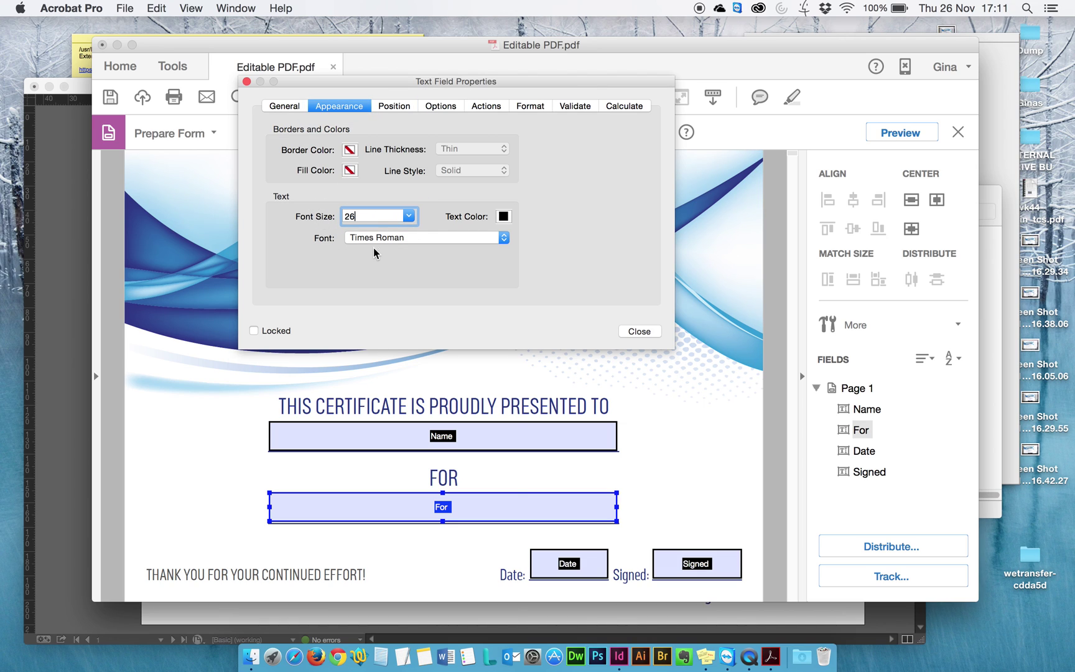
{"action": "left_click", "coordinate": [380, 238]}
{"action": "scroll", "coordinate": [421, 447], "scroll_direction": "down", "scroll_amount": 5}
{"action": "scroll", "coordinate": [420, 447], "scroll_direction": "down", "scroll_amount": 10}
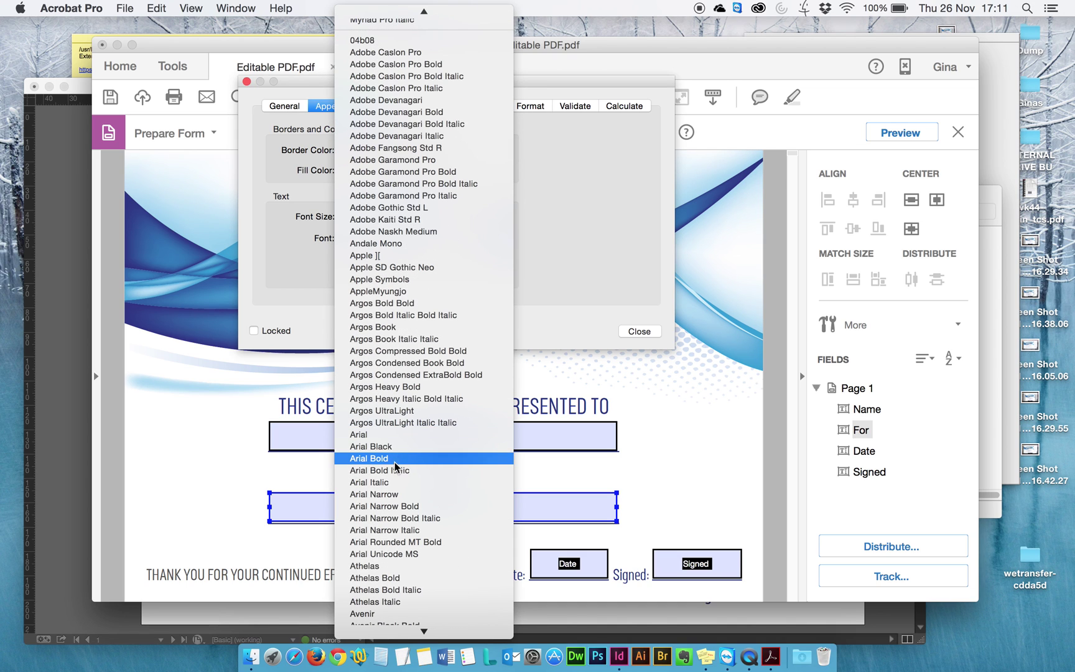
{"action": "left_click", "coordinate": [373, 435]}
{"action": "left_click", "coordinate": [254, 330]}
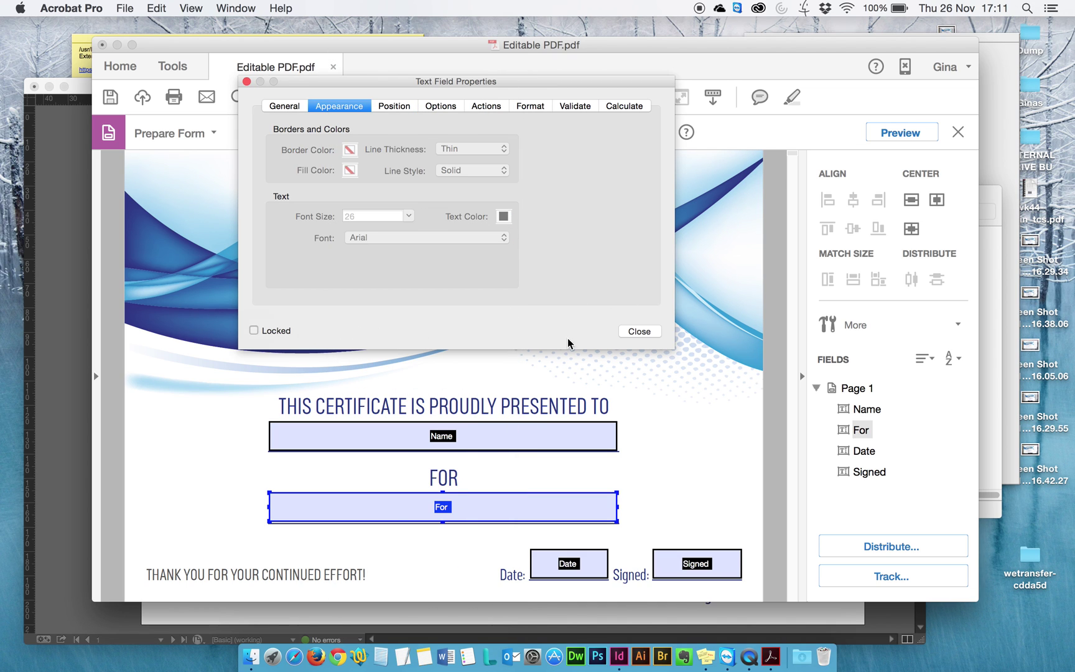
{"action": "left_click", "coordinate": [658, 336]}
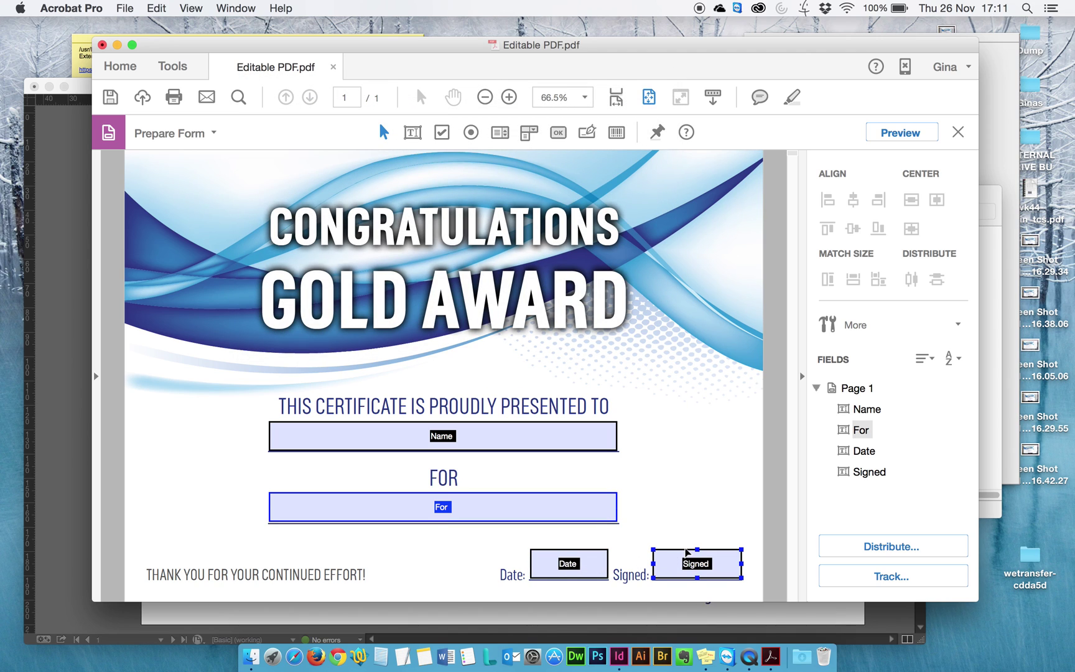
Set the Signed field's text to Arial at size 20
{"action": "double_click", "coordinate": [687, 555]}
{"action": "left_click_drag", "start_coordinate": [361, 215], "coordinate": [335, 218]}
{"action": "type", "text": "20"}
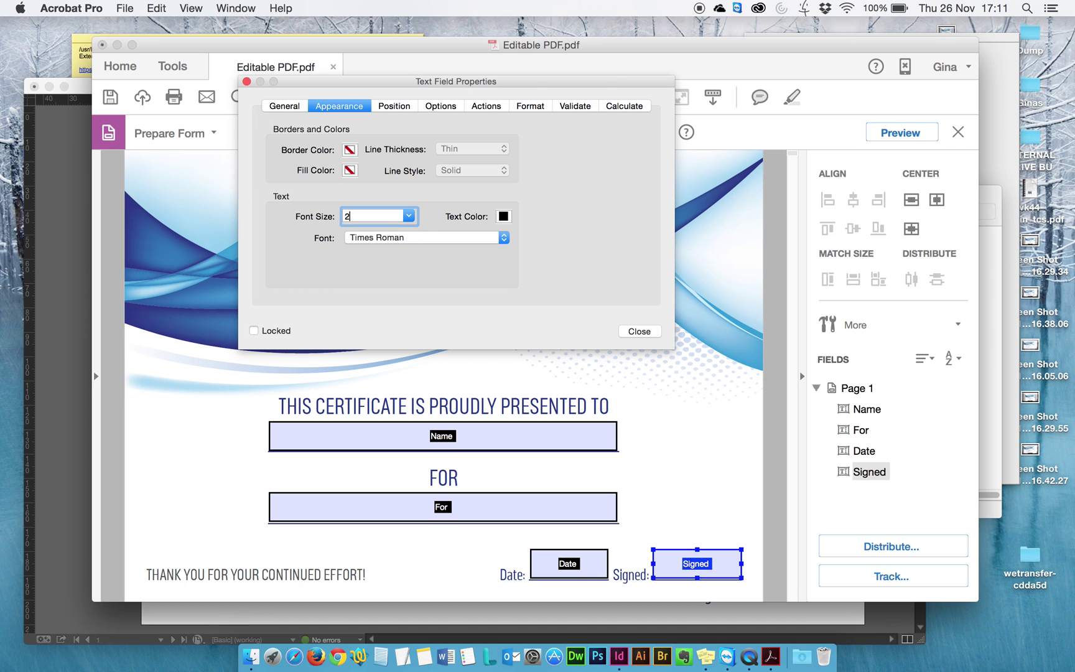
{"action": "left_click", "coordinate": [403, 238]}
{"action": "scroll", "coordinate": [400, 367], "scroll_direction": "down", "scroll_amount": 5}
{"action": "scroll", "coordinate": [400, 363], "scroll_direction": "down", "scroll_amount": 5}
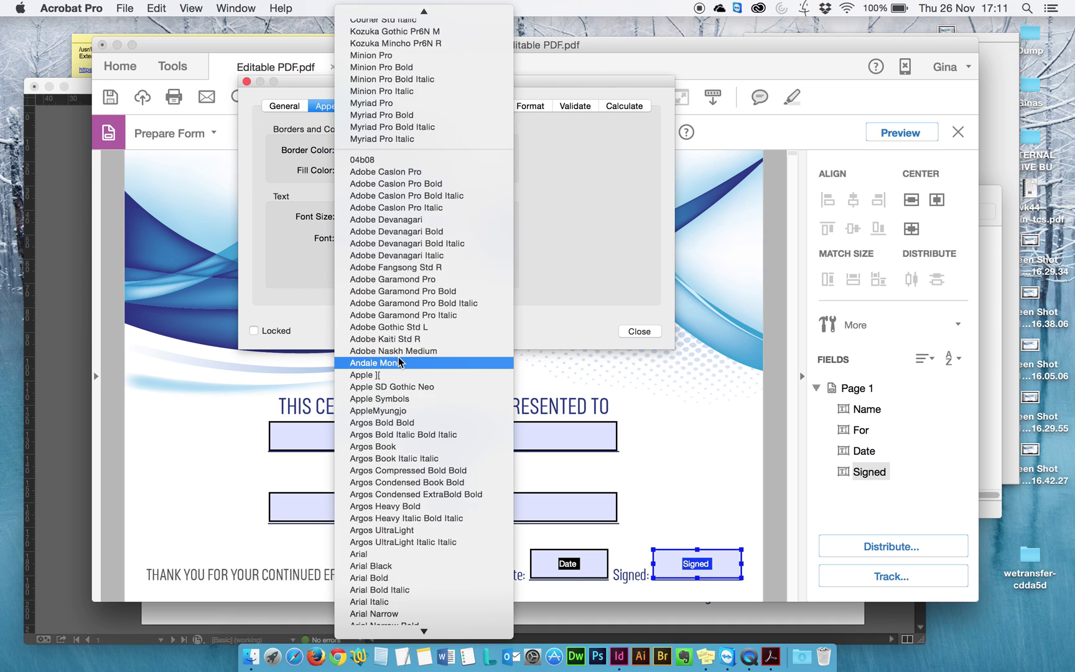
{"action": "left_click", "coordinate": [382, 393]}
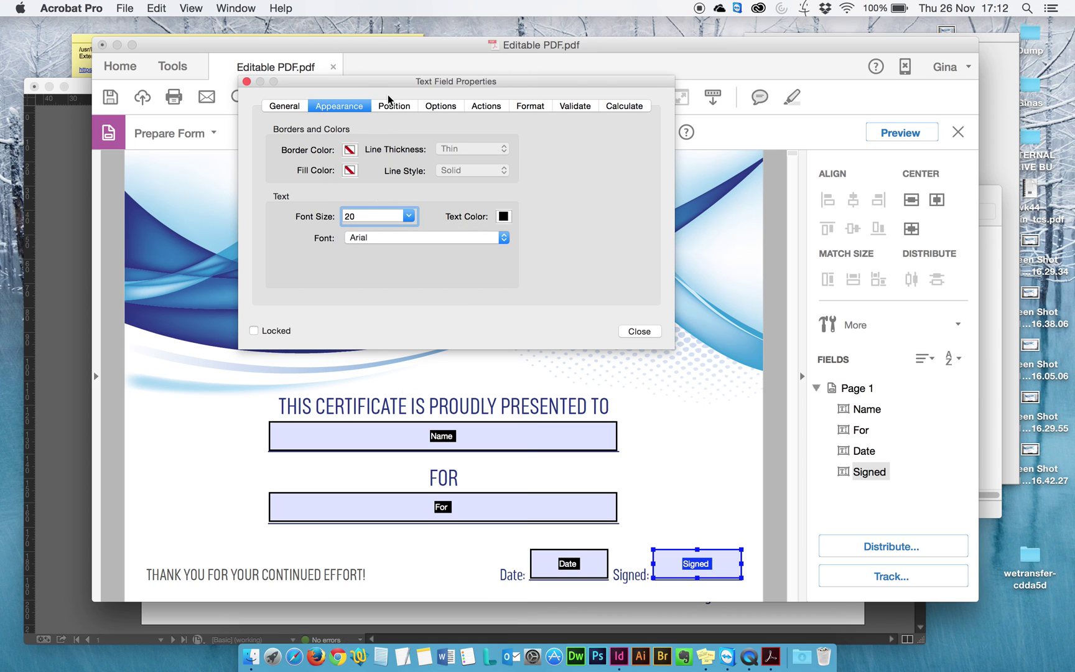
Center the Signed field's text, turn off its Check spelling and Scroll long text options, and lock the field
{"action": "left_click", "coordinate": [441, 106]}
{"action": "left_click", "coordinate": [343, 132]}
{"action": "left_click", "coordinate": [344, 143]}
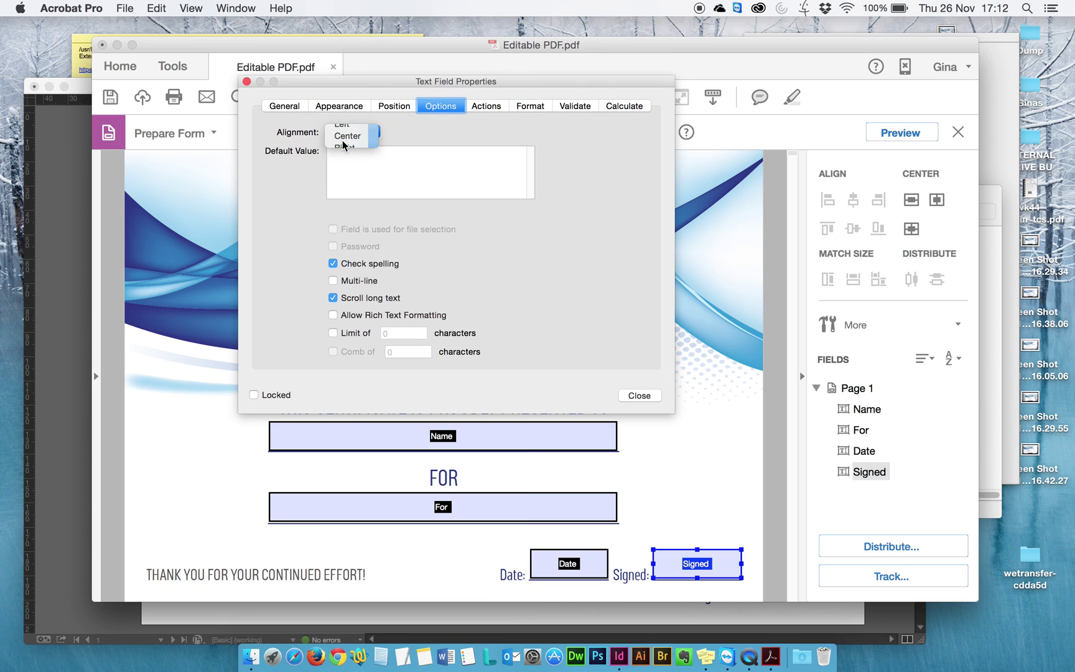
{"action": "left_click", "coordinate": [333, 263]}
{"action": "left_click", "coordinate": [333, 298]}
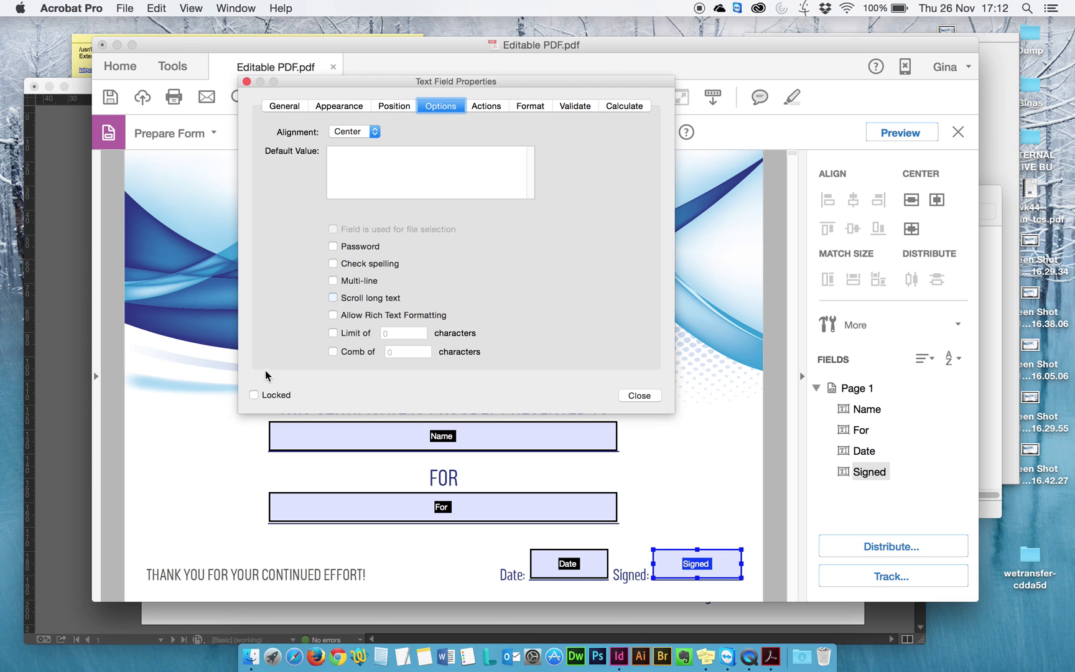
{"action": "left_click", "coordinate": [254, 395]}
{"action": "left_click", "coordinate": [635, 395]}
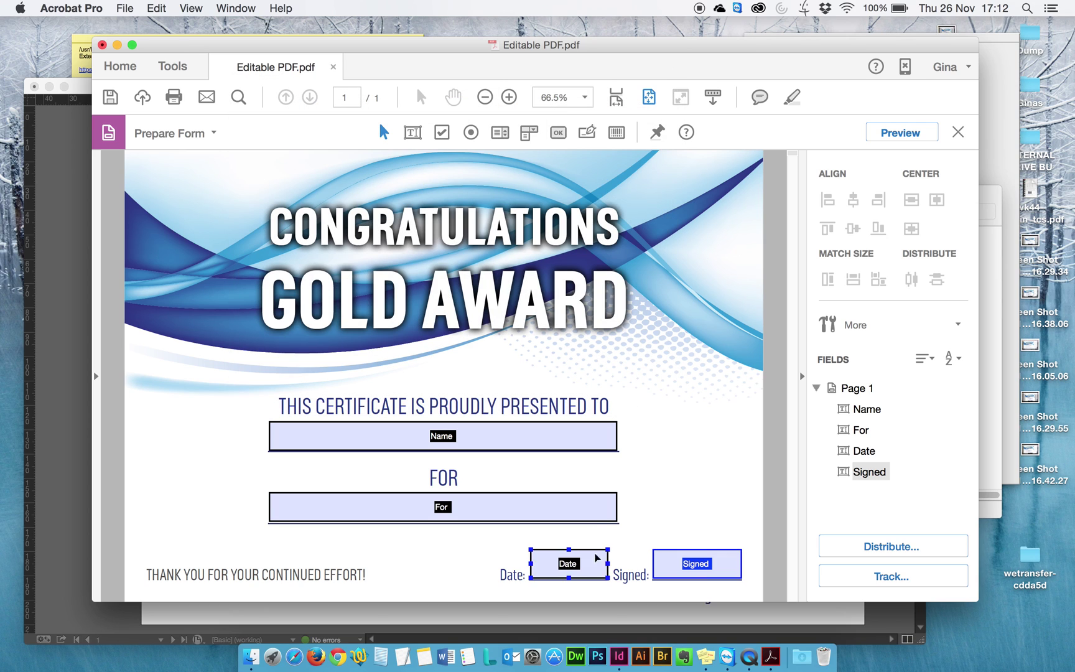
Center the Date field with the default value dd/mm/yy, and turn off Check spelling and Scroll long text
{"action": "double_click", "coordinate": [582, 570]}
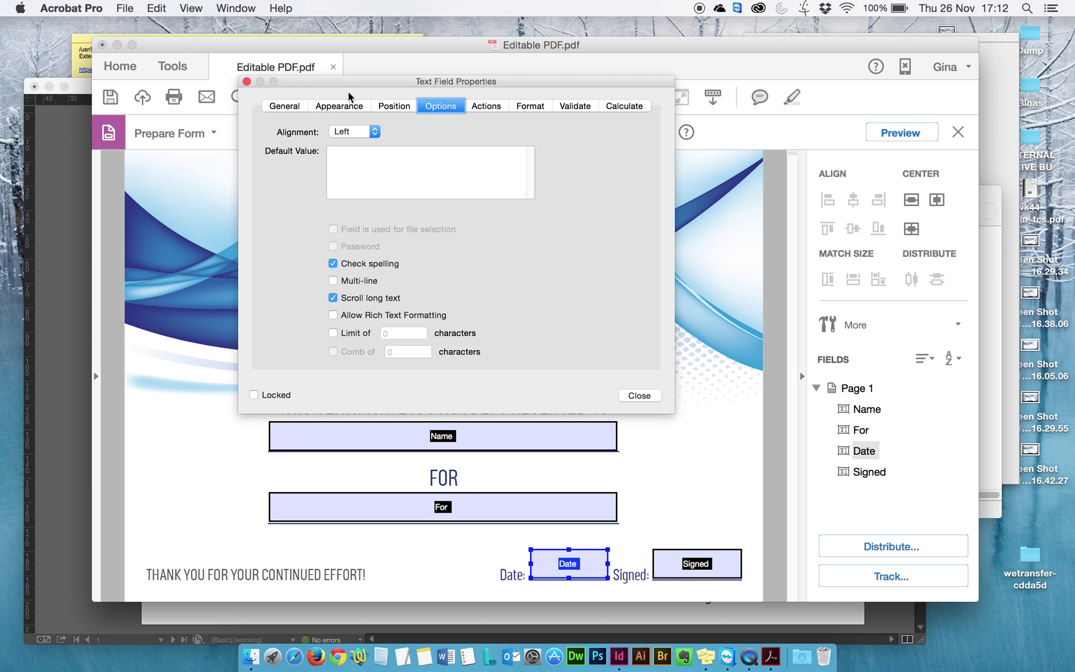
{"action": "left_click", "coordinate": [353, 134]}
{"action": "left_click", "coordinate": [346, 136]}
{"action": "left_click", "coordinate": [369, 160]}
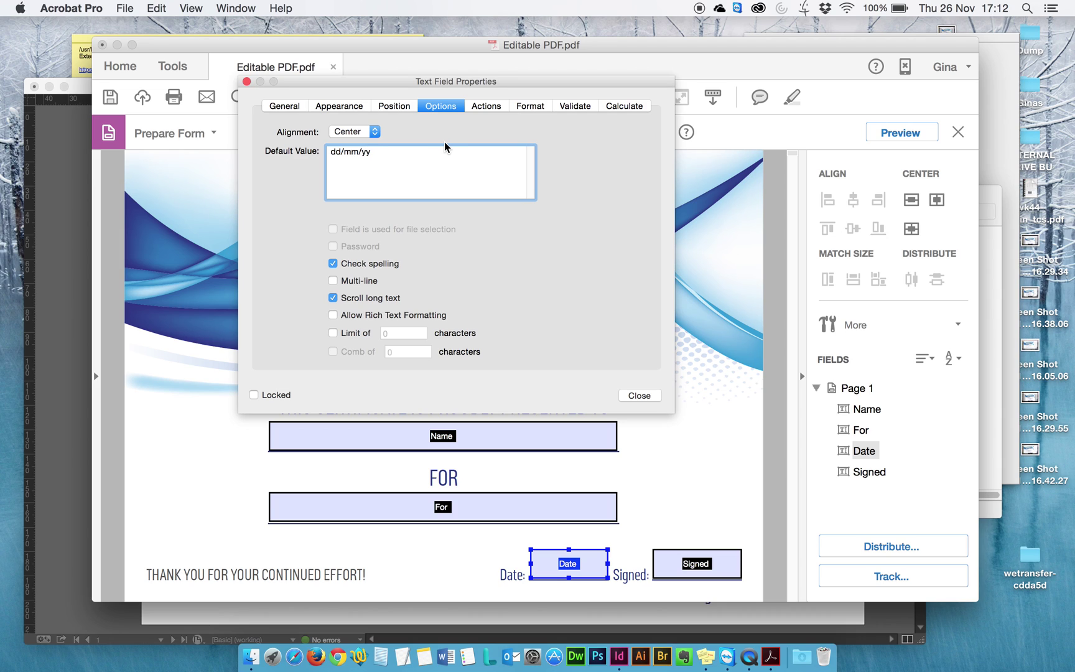
{"action": "left_click", "coordinate": [333, 263]}
{"action": "left_click", "coordinate": [333, 297]}
Set the Date field's text to Arial at size 20
{"action": "left_click", "coordinate": [339, 105]}
{"action": "left_click_drag", "start_coordinate": [372, 215], "coordinate": [327, 220]}
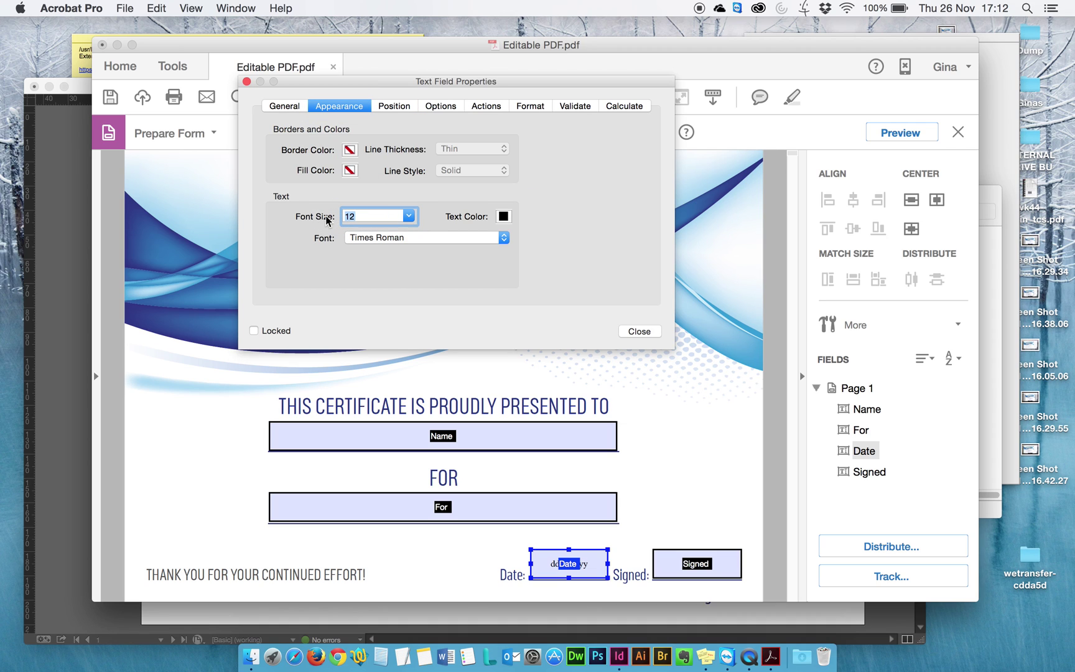
{"action": "type", "text": "20"}
{"action": "left_click", "coordinate": [388, 243]}
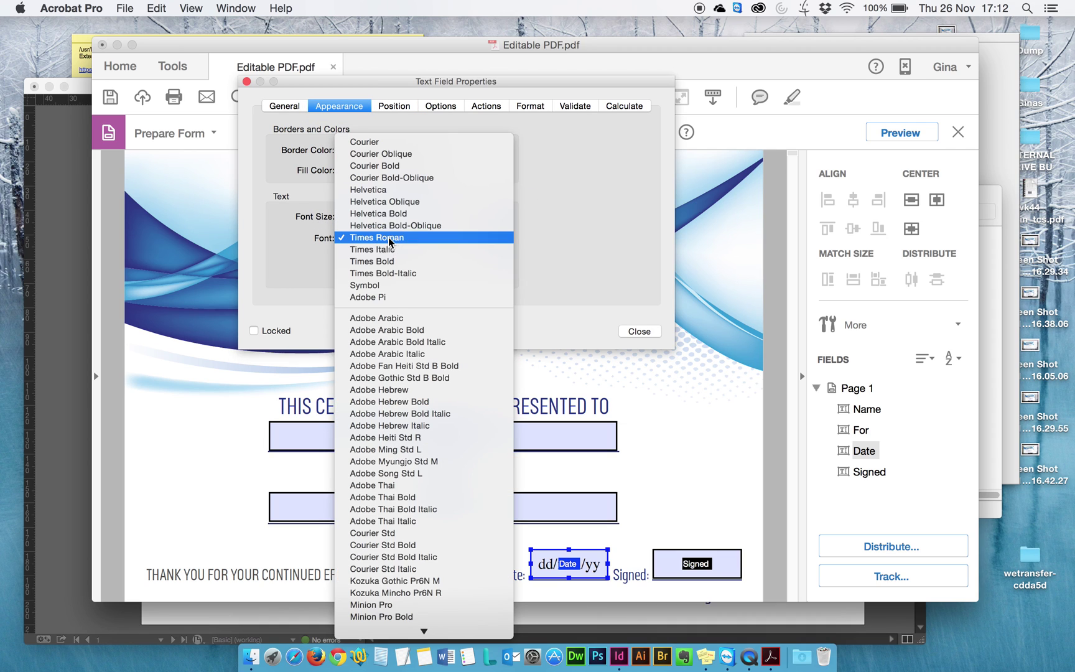
{"action": "scroll", "coordinate": [394, 364], "scroll_direction": "down", "scroll_amount": 5}
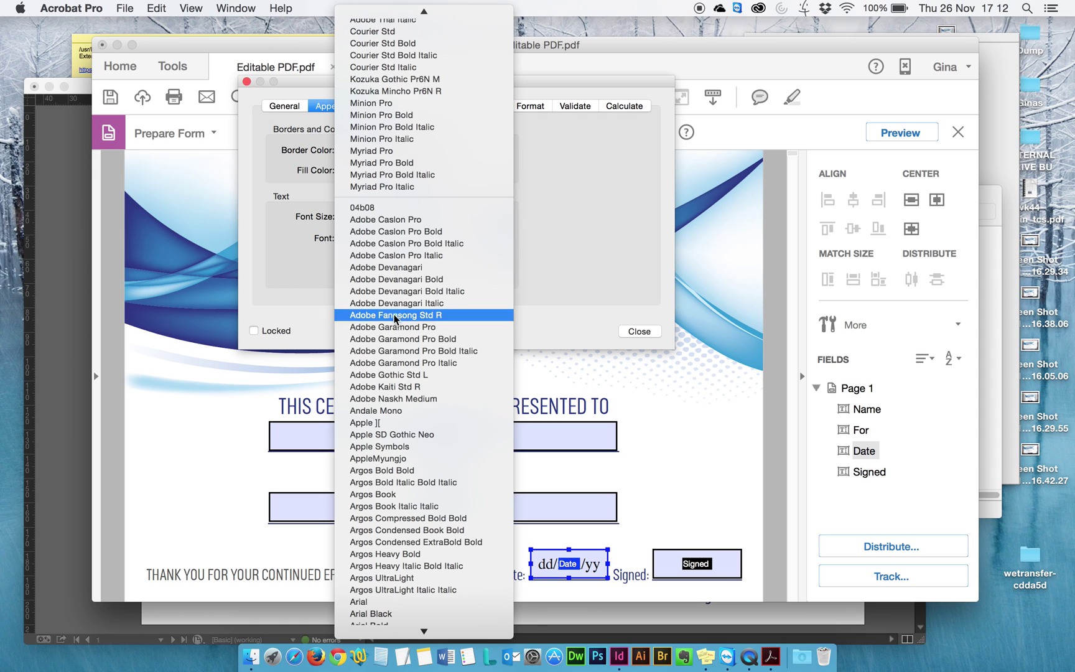
{"action": "left_click", "coordinate": [395, 599]}
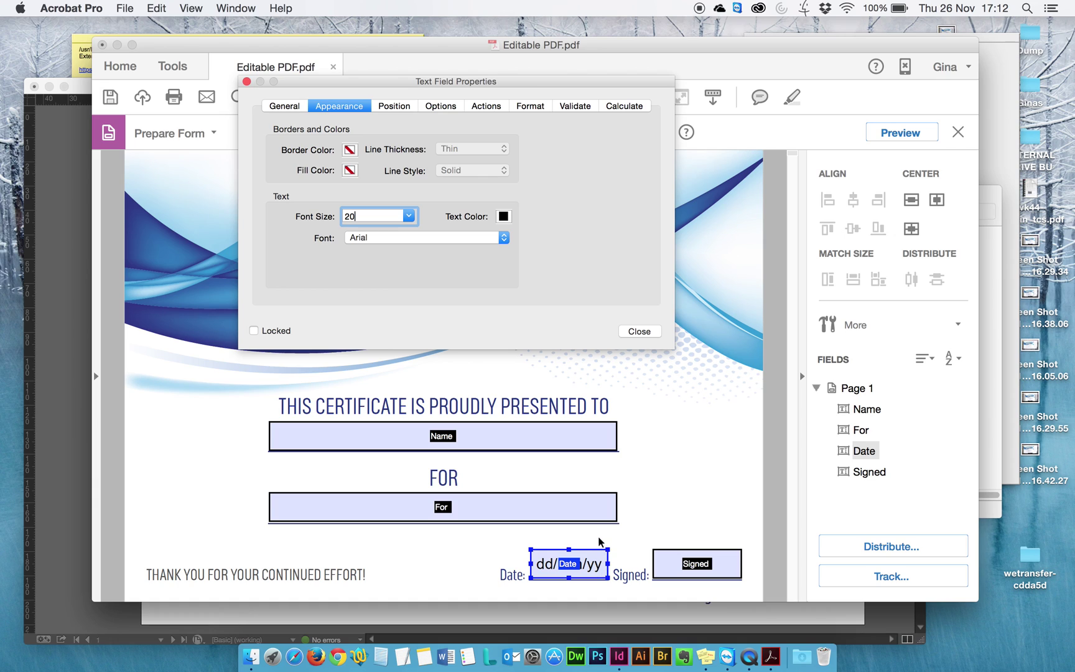
Lock the Date field, finish editing its properties, and save the form
{"action": "left_click", "coordinate": [437, 107]}
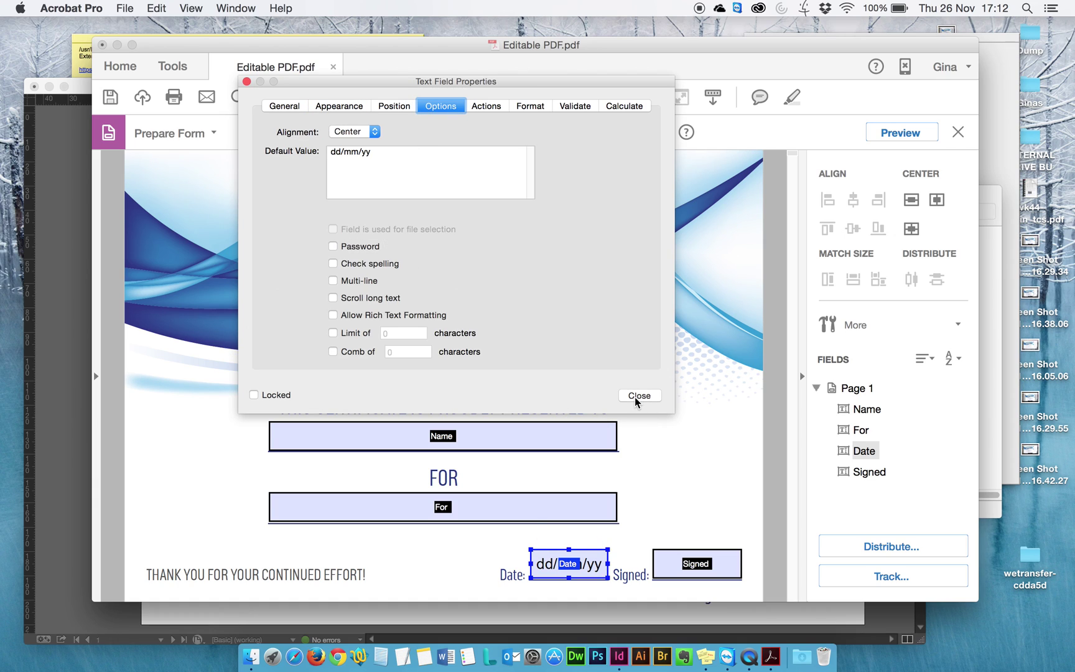
{"action": "left_click", "coordinate": [280, 394]}
{"action": "left_click", "coordinate": [629, 396]}
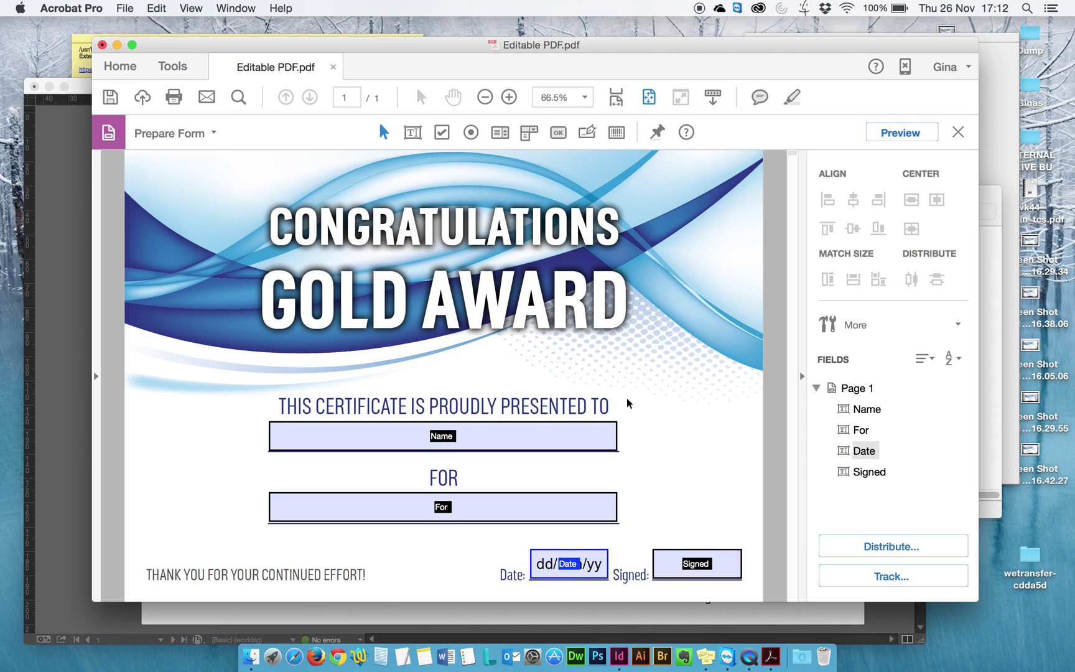
{"action": "left_click", "coordinate": [651, 407]}
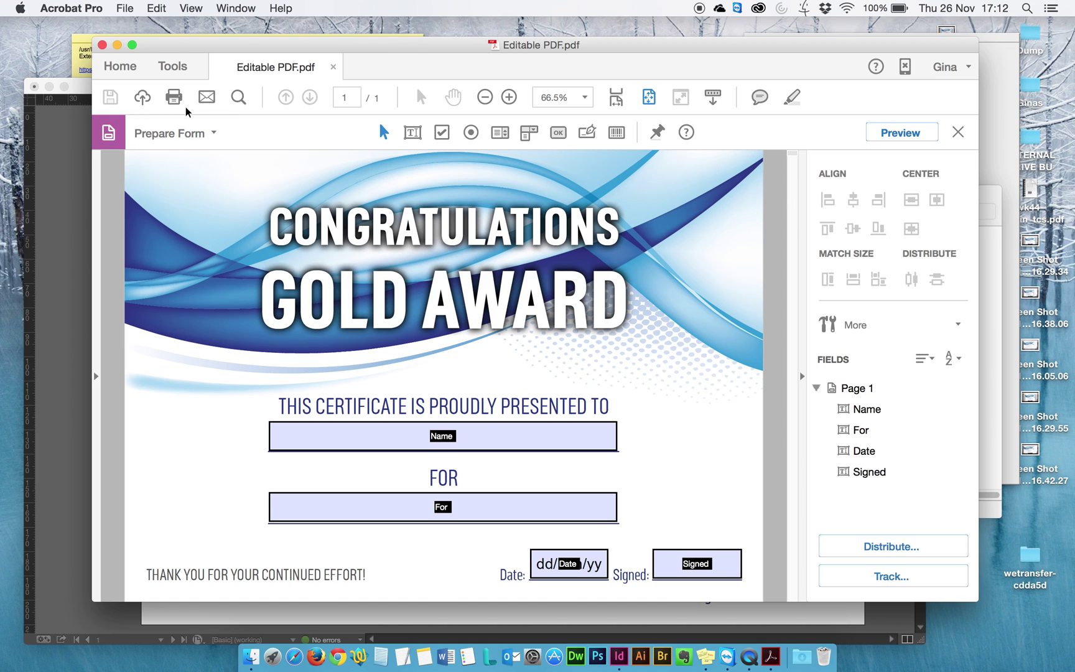
Preview the form and fill in the recipient's full name and "being awesome!" as the reason in the For field
{"action": "left_click", "coordinate": [902, 133]}
{"action": "left_click", "coordinate": [566, 438]}
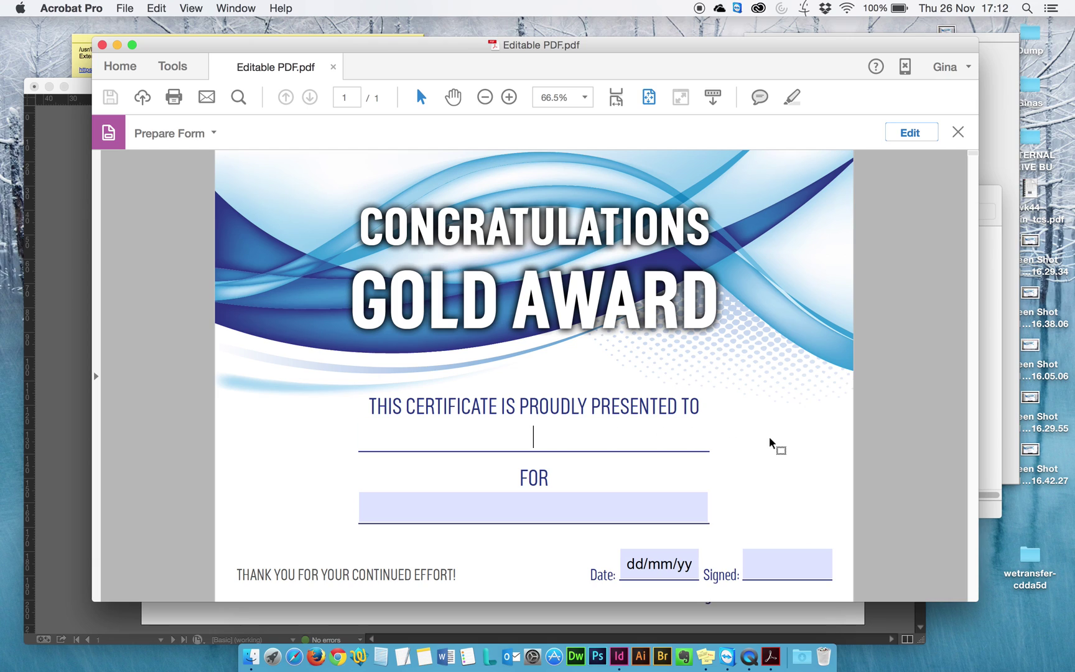
{"action": "type", "text": "Joe Bloggs"}
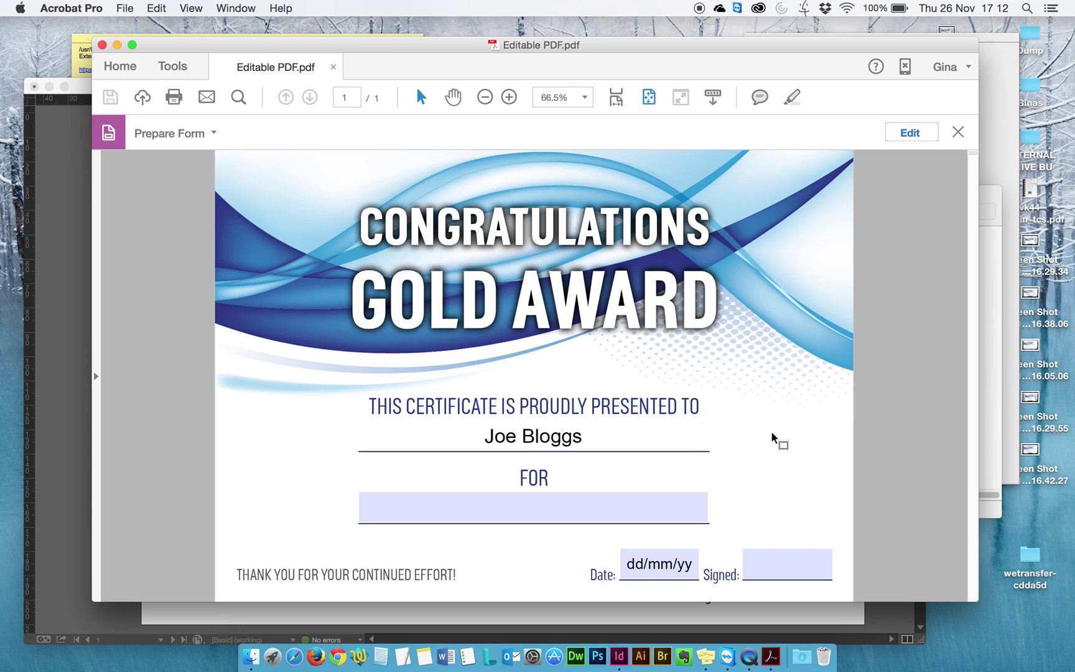
{"action": "key", "text": "Tab"}
{"action": "type", "text": "being awesome!"}
{"action": "key", "text": "Tab"}
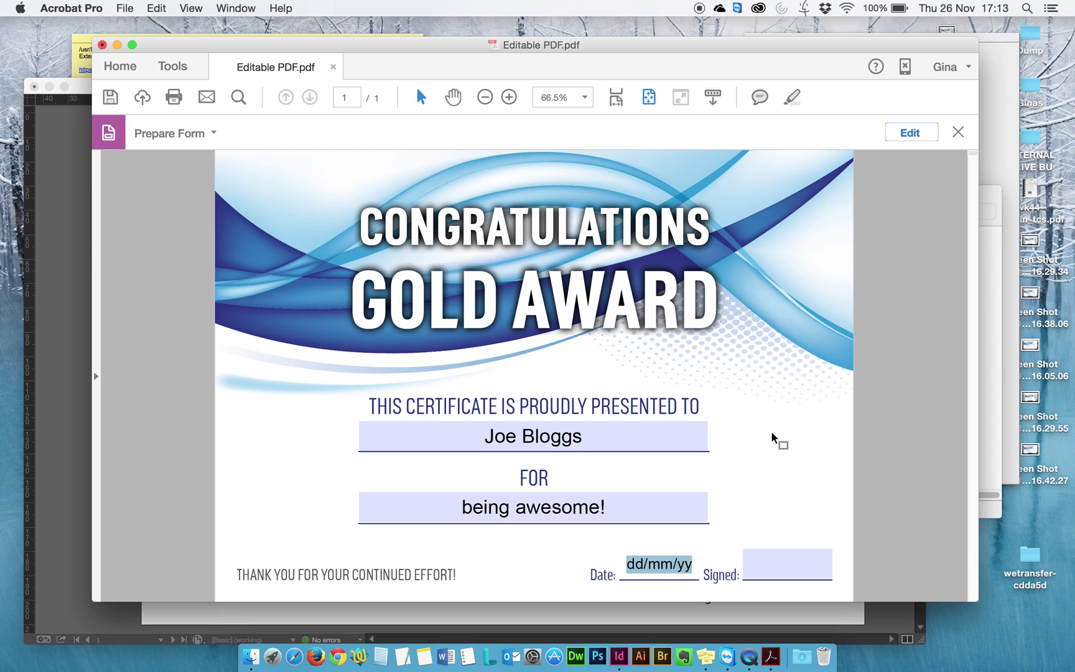
Fill in the certificate's date as 26/11/15 and enter the signatory's name in the Signed field
{"action": "left_click", "coordinate": [641, 520]}
{"action": "left_click", "coordinate": [633, 434]}
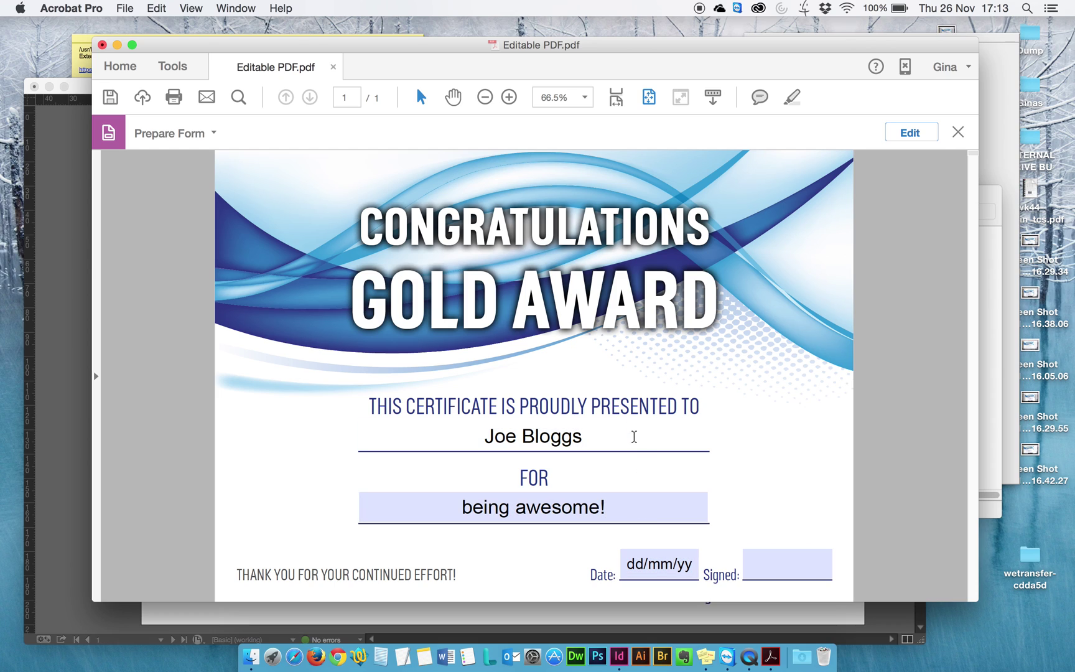
{"action": "left_click", "coordinate": [622, 518]}
{"action": "key", "text": "Tab"}
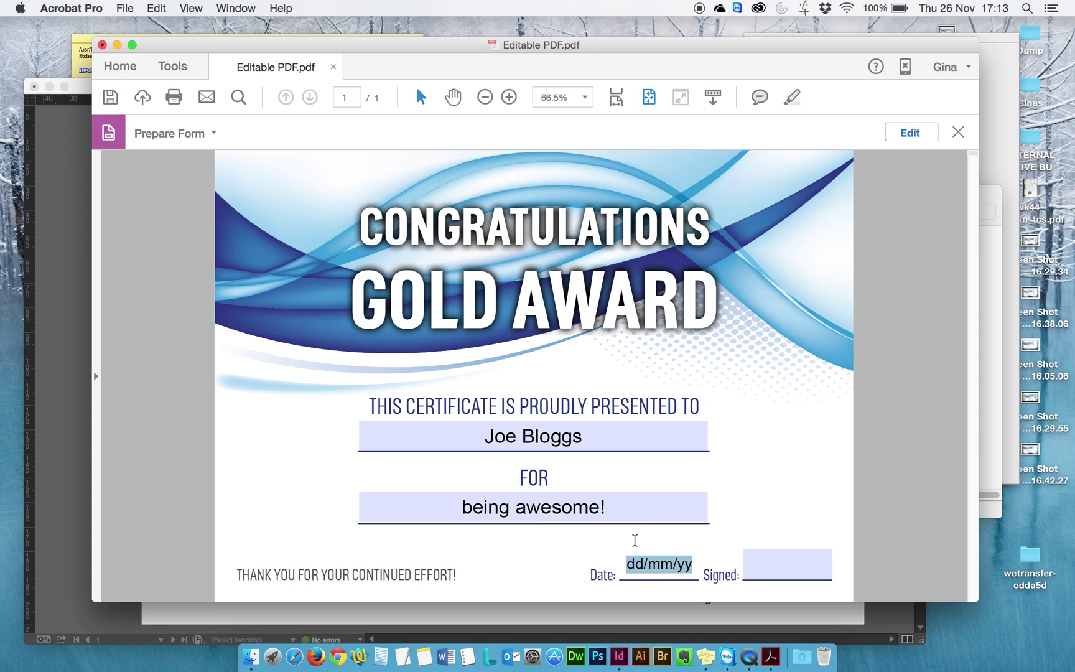
{"action": "type", "text": "27"}
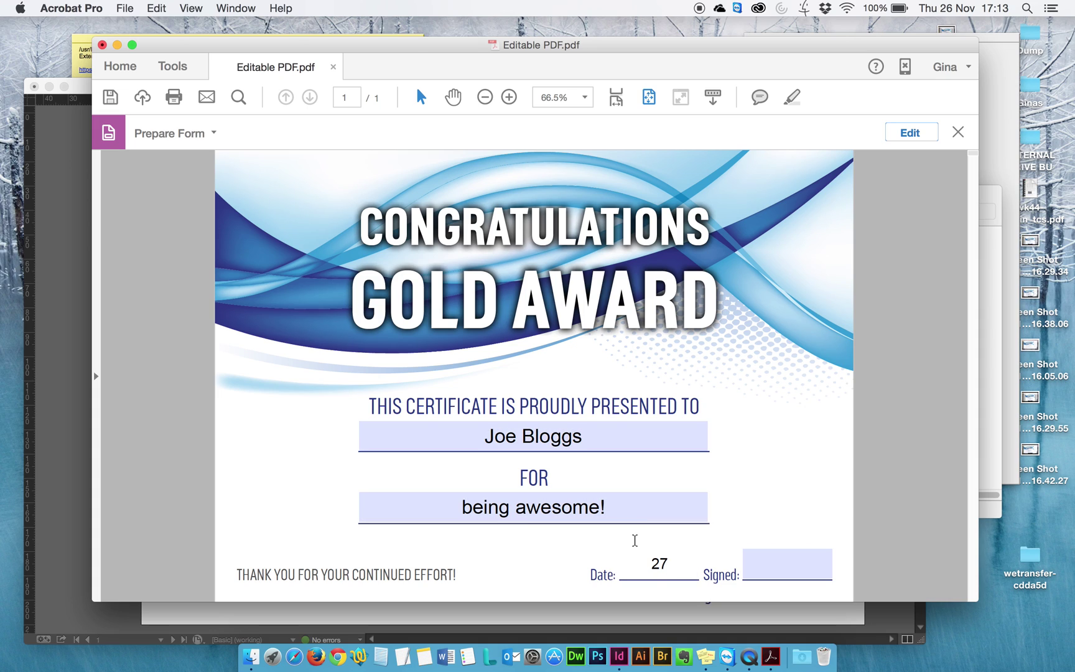
{"action": "type", "text": "/11/15"}
{"action": "key", "text": "Tab"}
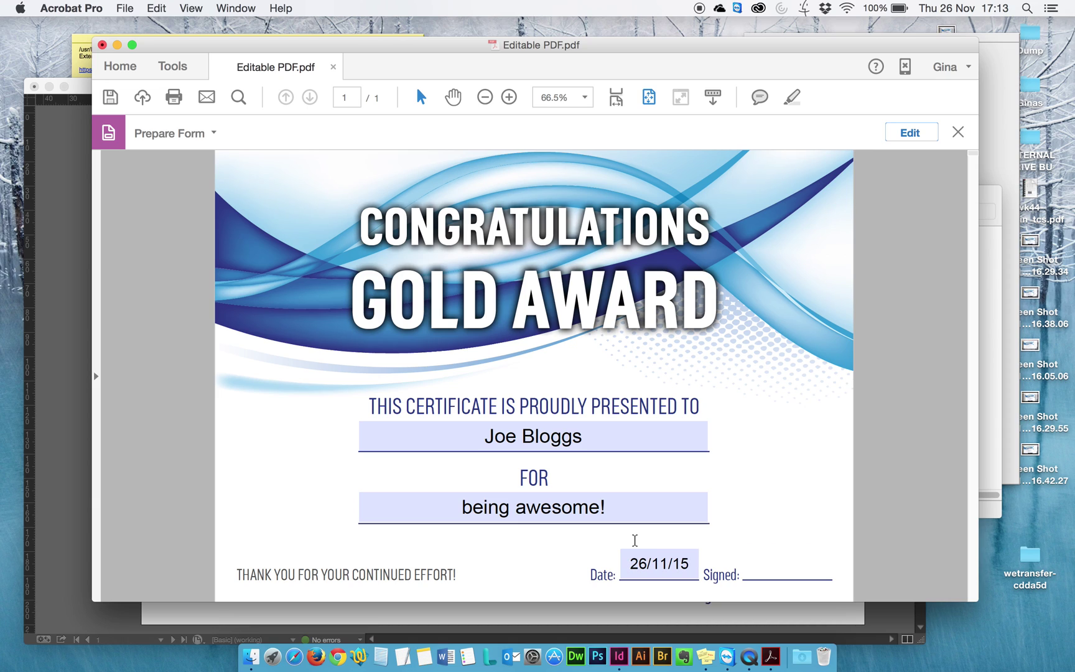
{"action": "type", "text": "A. Smith"}
{"action": "left_click_drag", "start_coordinate": [398, 48], "coordinate": [392, 45]}
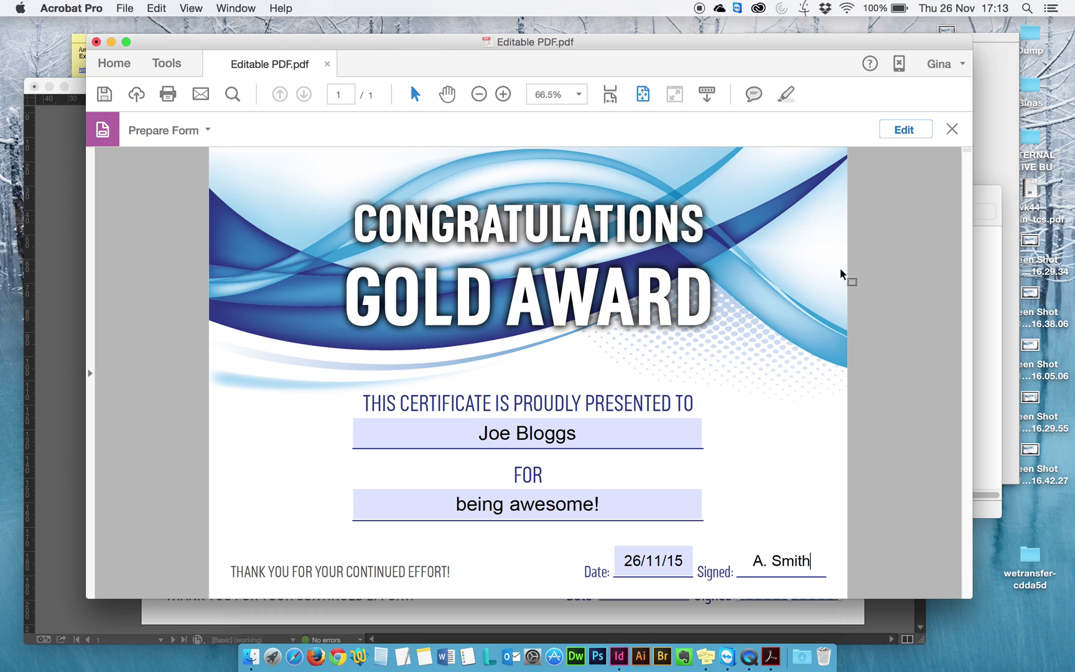